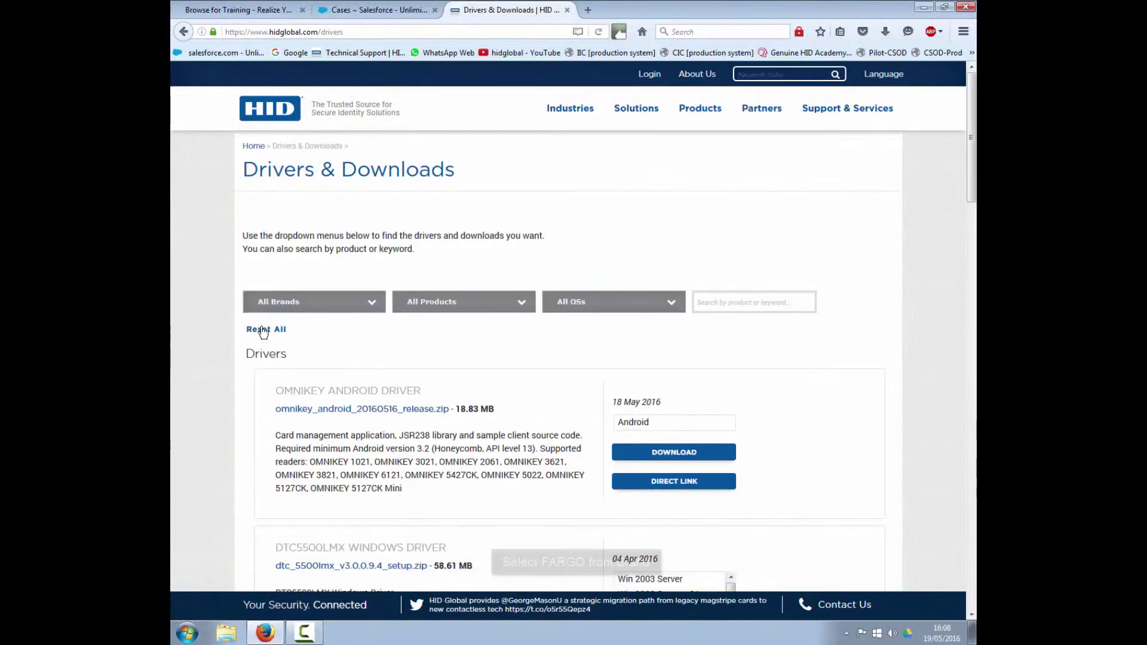
Filter the drivers and downloads by the FARGO brand and the FARGO HDP5000 ID Card Printer & Encoder product.
{"action": "left_click", "coordinate": [370, 300]}
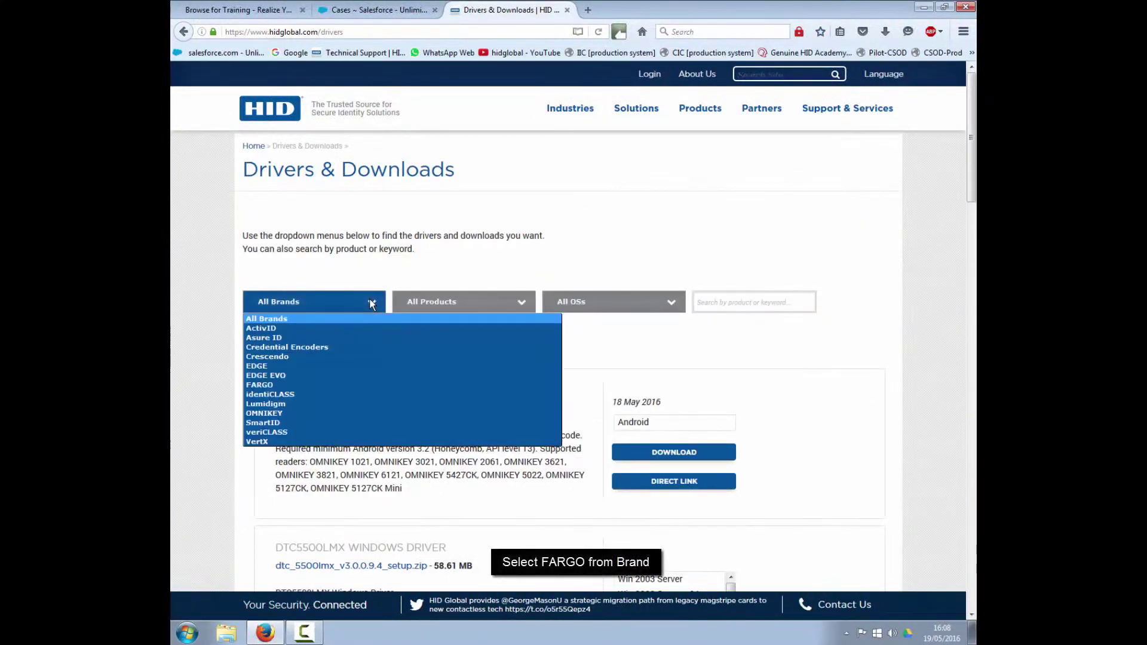
{"action": "left_click", "coordinate": [289, 386]}
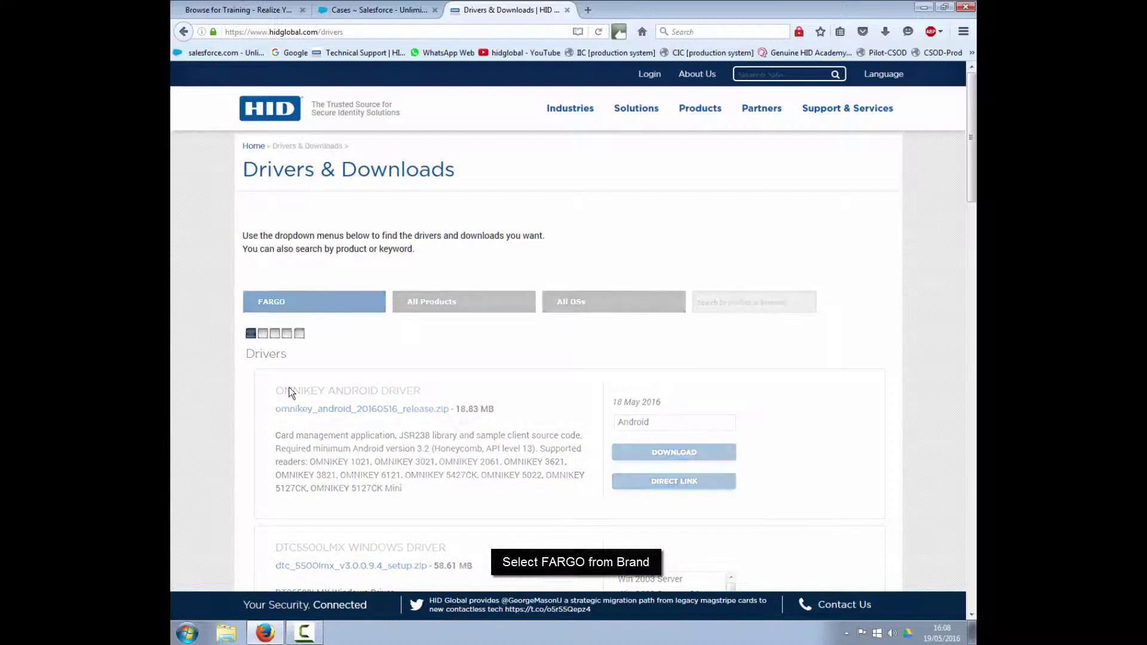
{"action": "left_click", "coordinate": [522, 303]}
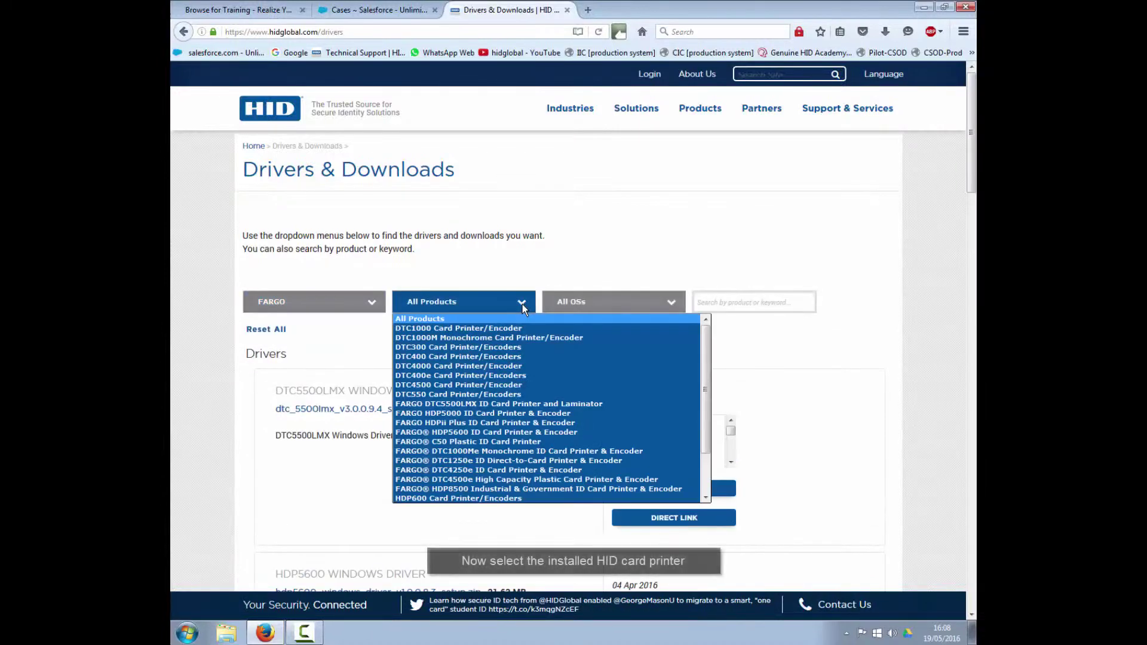
{"action": "left_click", "coordinate": [502, 411]}
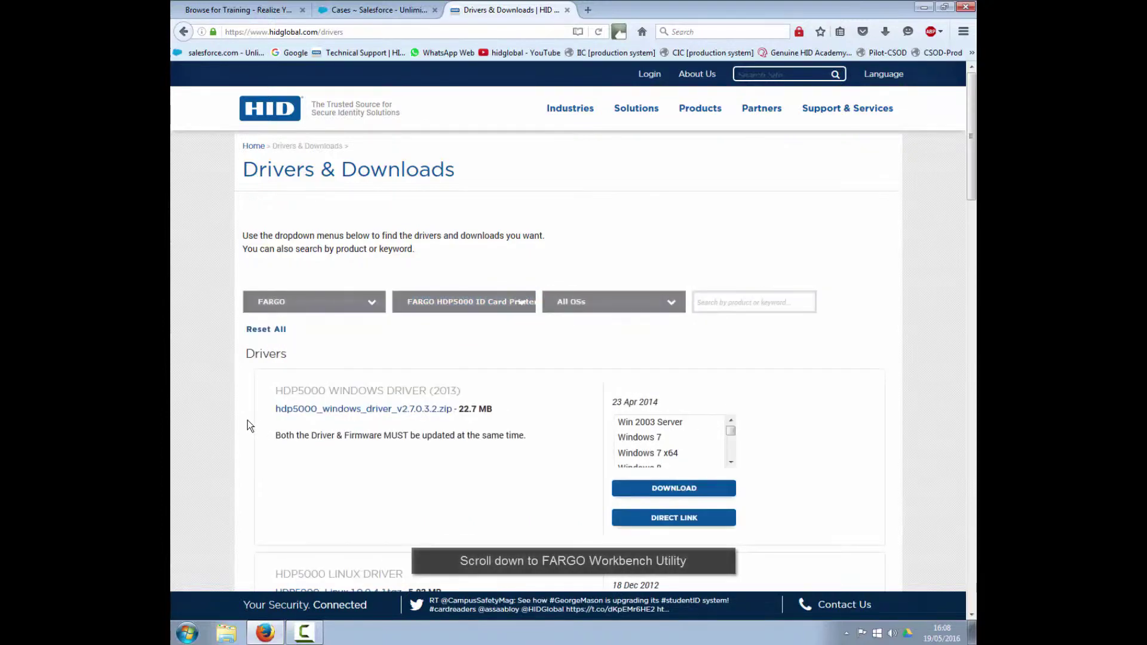
Download fargoworkbenchsetup_v3.2.0.55.zip from the FARGO Workbench entry, accepting the download EULA and saving the file.
{"action": "scroll", "coordinate": [248, 421], "scroll_direction": "down", "scroll_amount": 3}
{"action": "scroll", "coordinate": [248, 422], "scroll_direction": "down", "scroll_amount": 3}
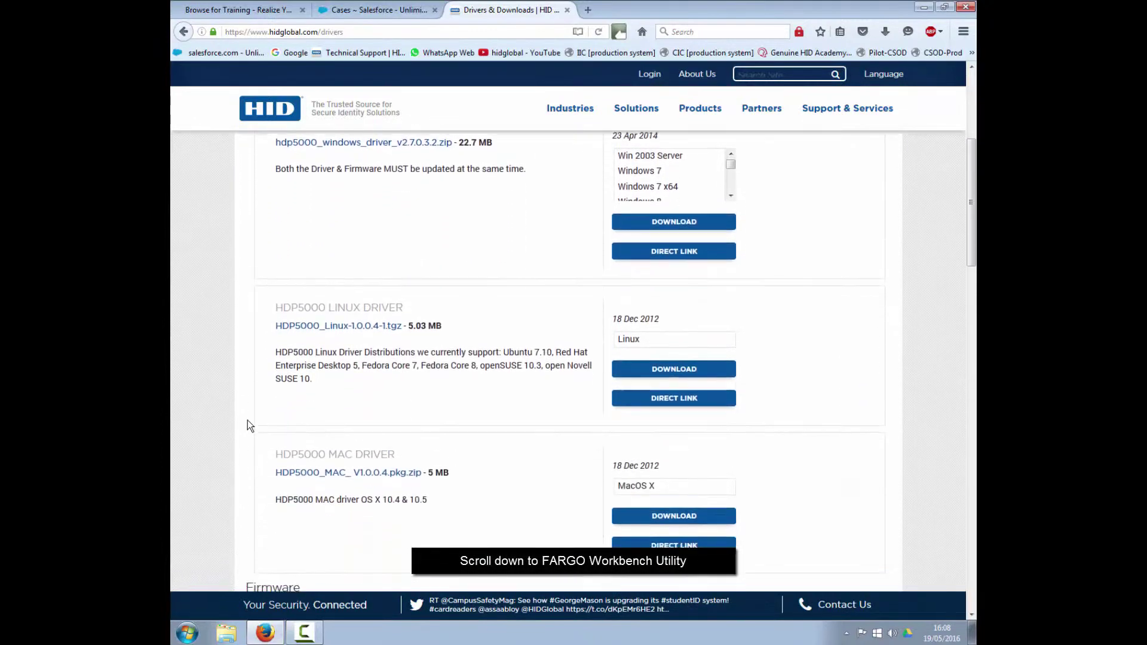
{"action": "scroll", "coordinate": [247, 422], "scroll_direction": "down", "scroll_amount": 2}
{"action": "scroll", "coordinate": [247, 421], "scroll_direction": "down", "scroll_amount": 6}
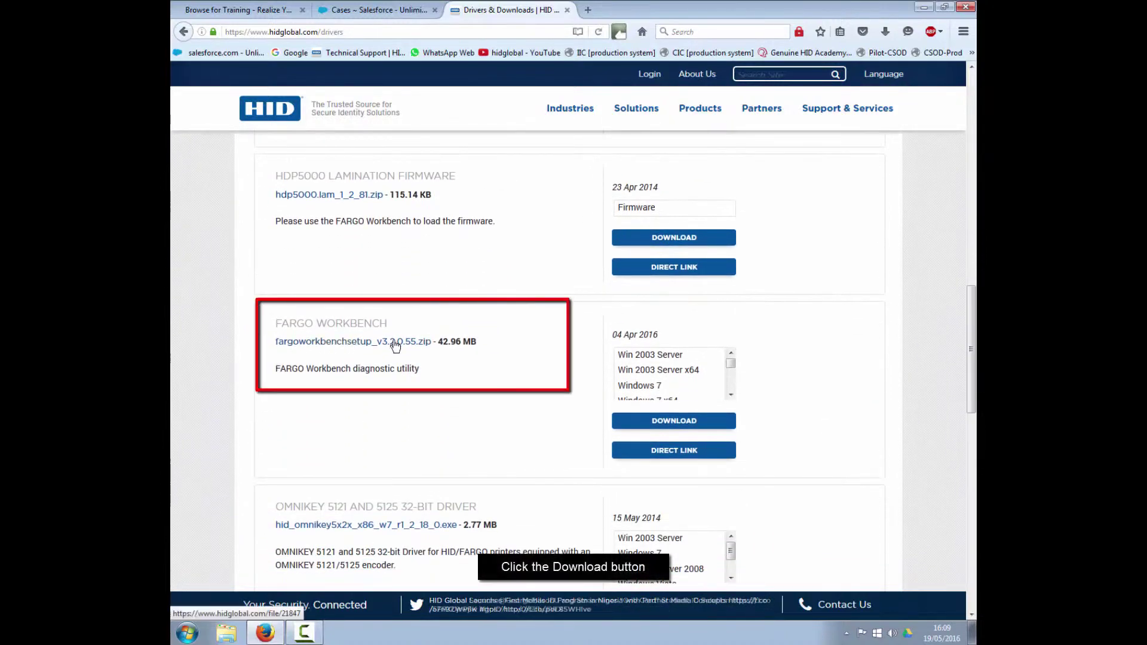
{"action": "left_click", "coordinate": [687, 422]}
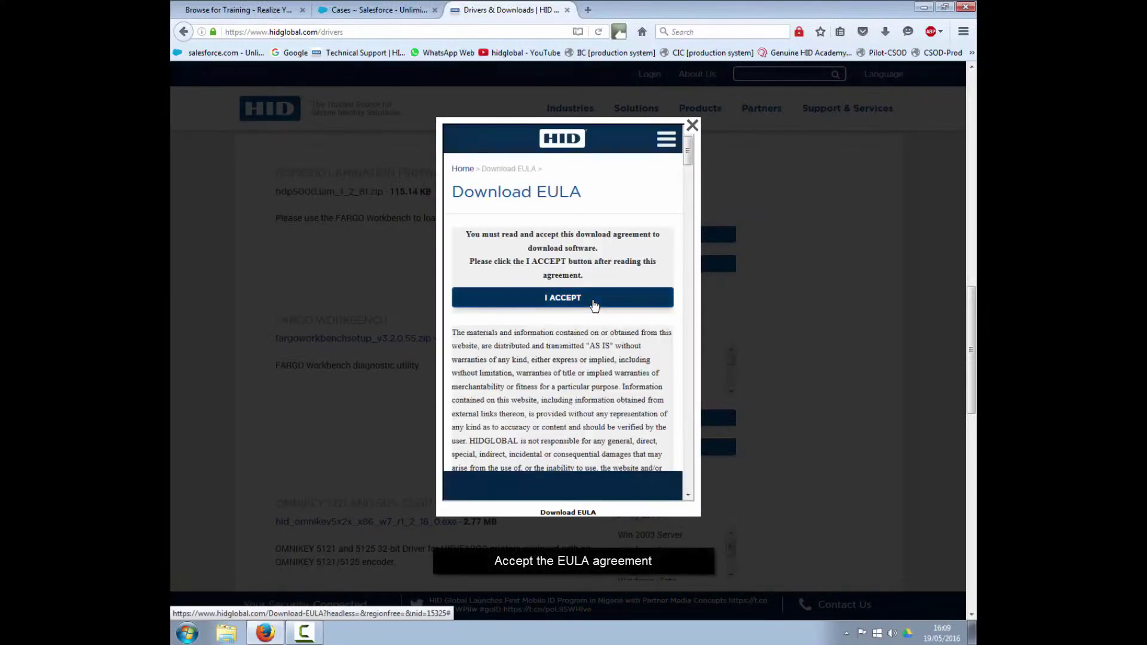
{"action": "left_click", "coordinate": [594, 306]}
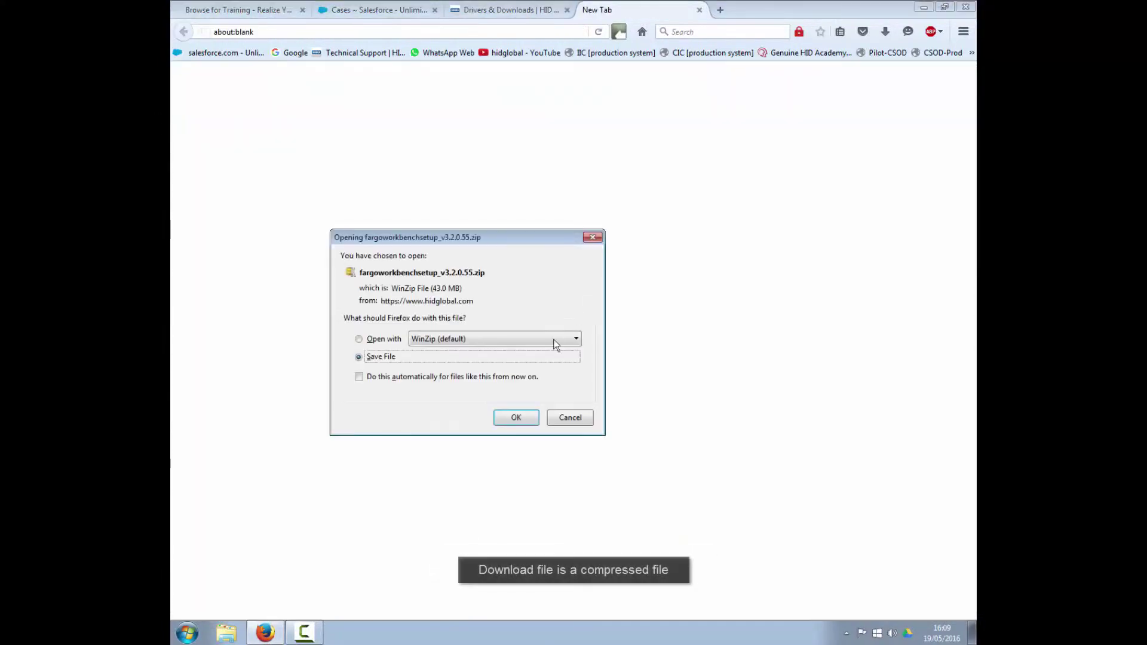
{"action": "left_click", "coordinate": [514, 417]}
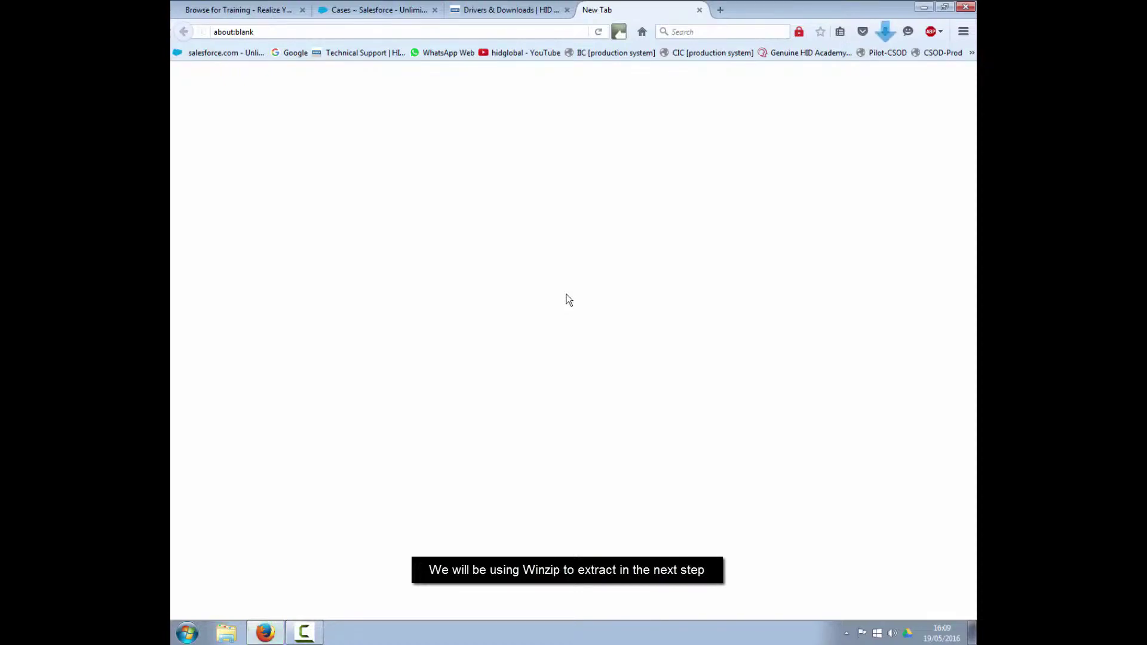
Open the downloaded FARGO Workbench archive from the desktop in WinZip and unzip its setup .exe to the desktop.
{"action": "left_click", "coordinate": [924, 7]}
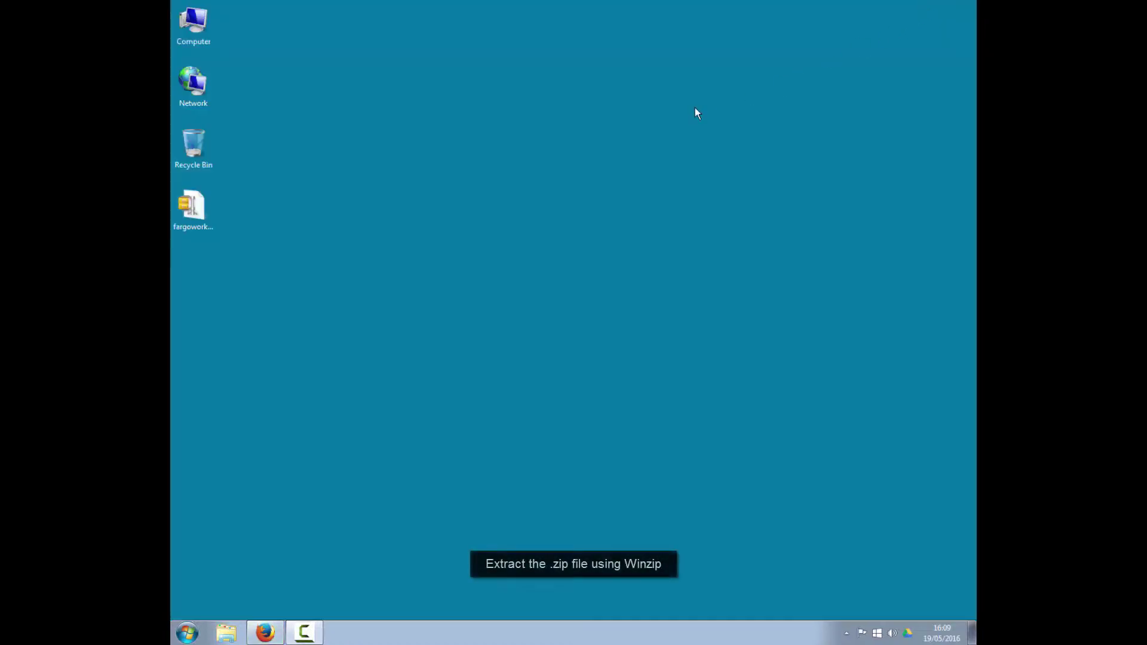
{"action": "double_click", "coordinate": [186, 208]}
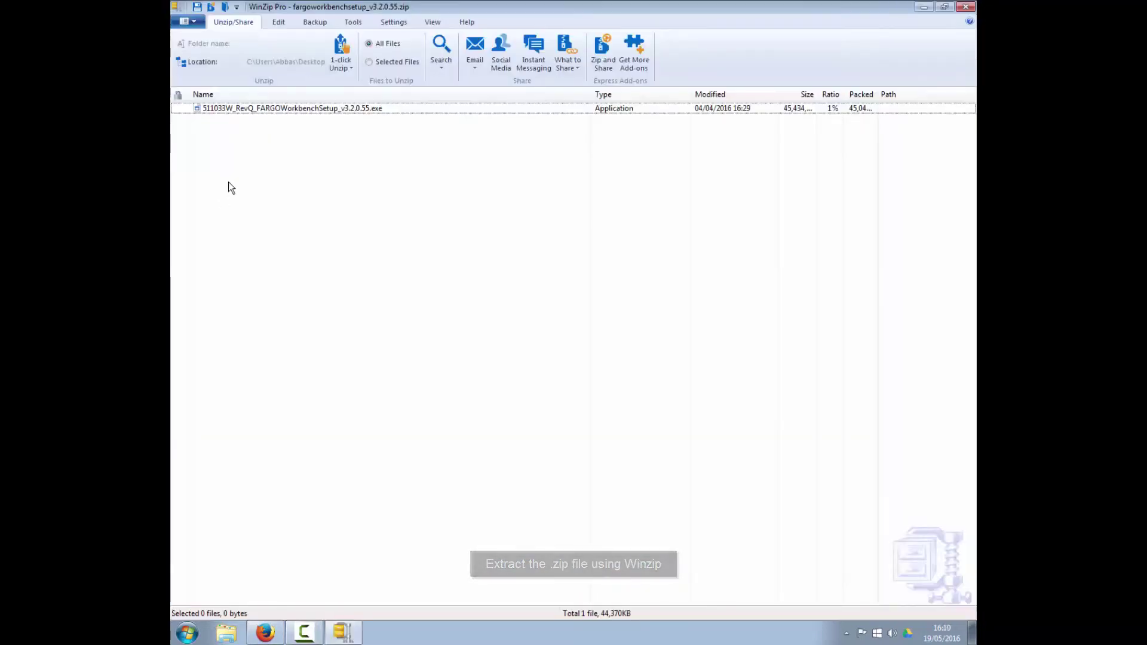
{"action": "left_click", "coordinate": [291, 108]}
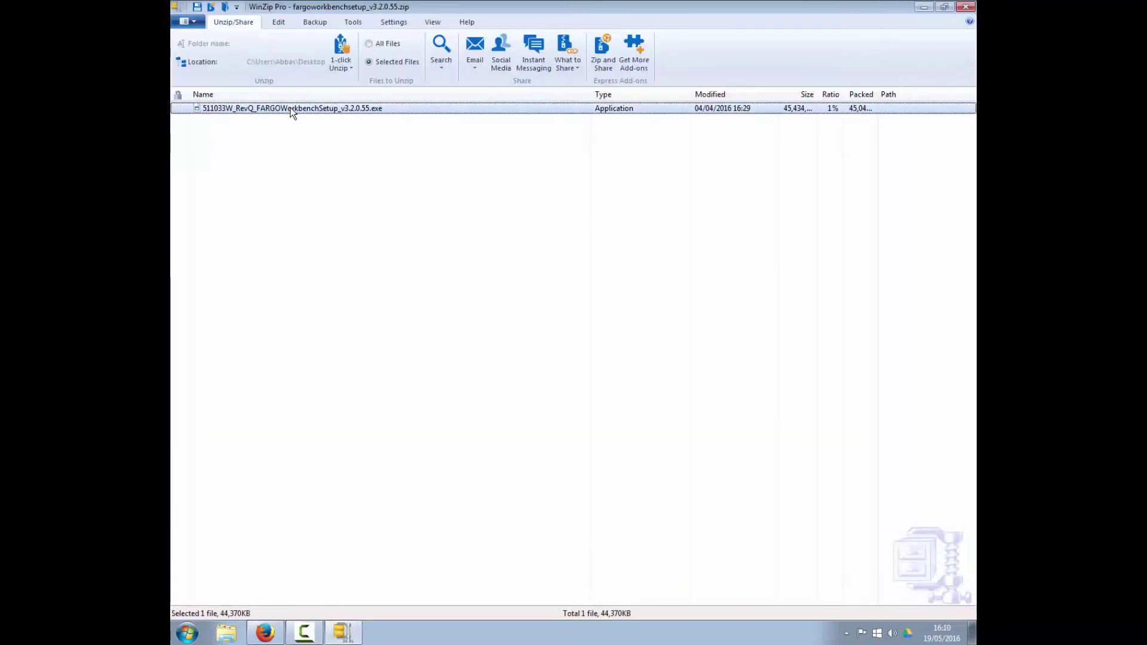
{"action": "left_click", "coordinate": [354, 63]}
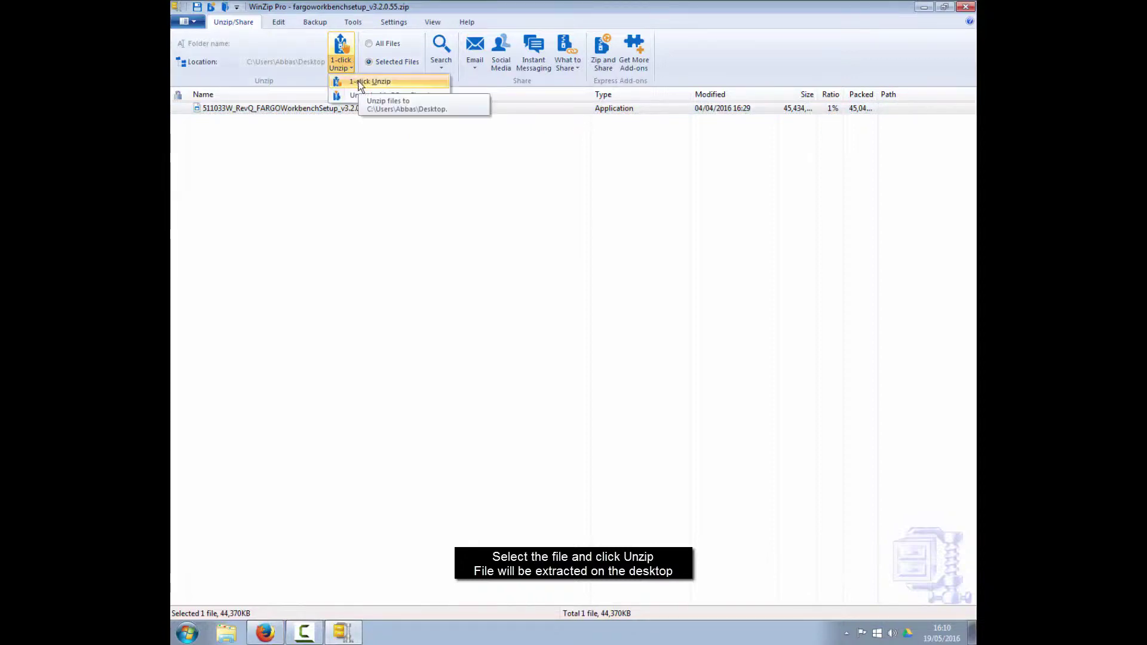
{"action": "left_click", "coordinate": [361, 82]}
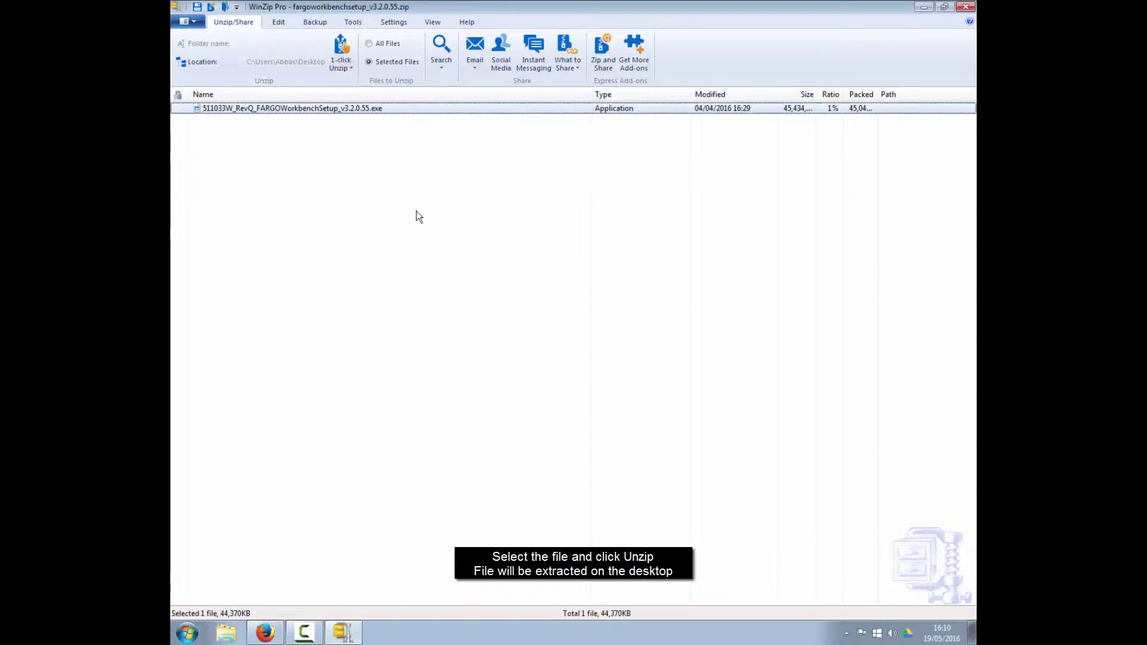
{"action": "left_click", "coordinate": [967, 8]}
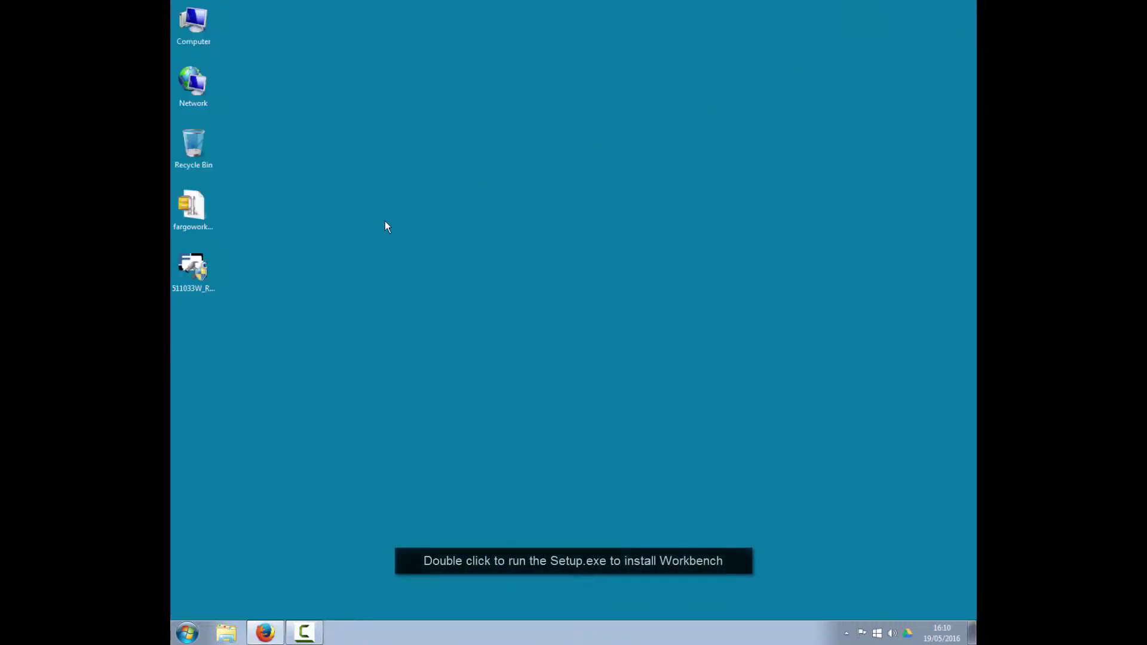
Run the extracted FARGO Workbench setup file and choose English as the installation language.
{"action": "left_click", "coordinate": [196, 269]}
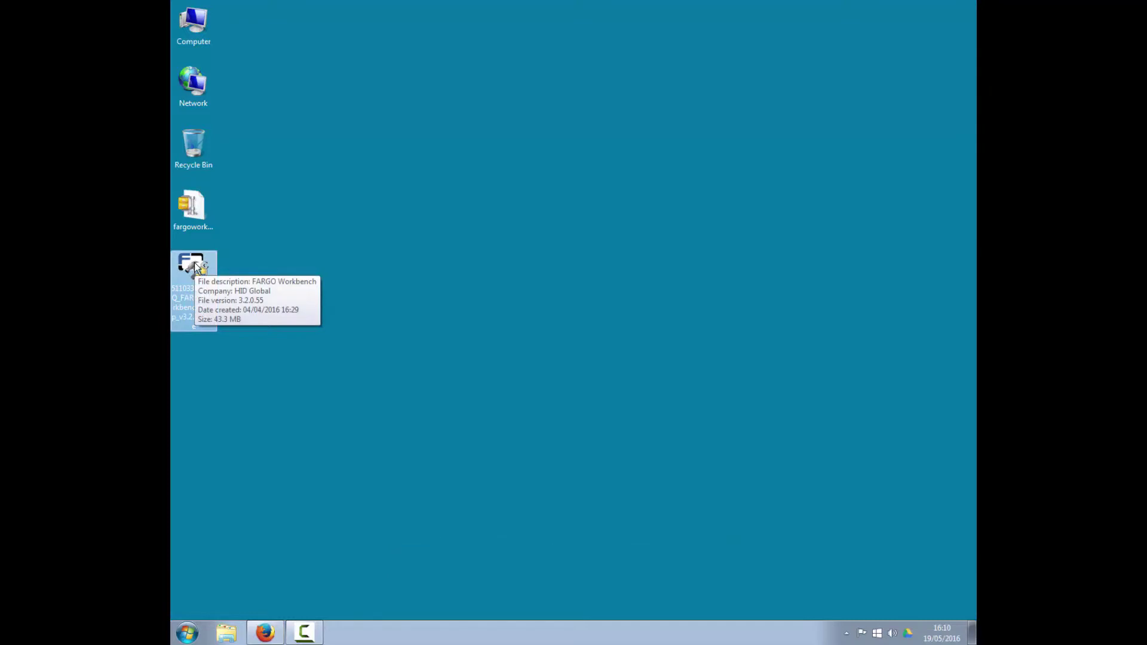
{"action": "double_click", "coordinate": [197, 267]}
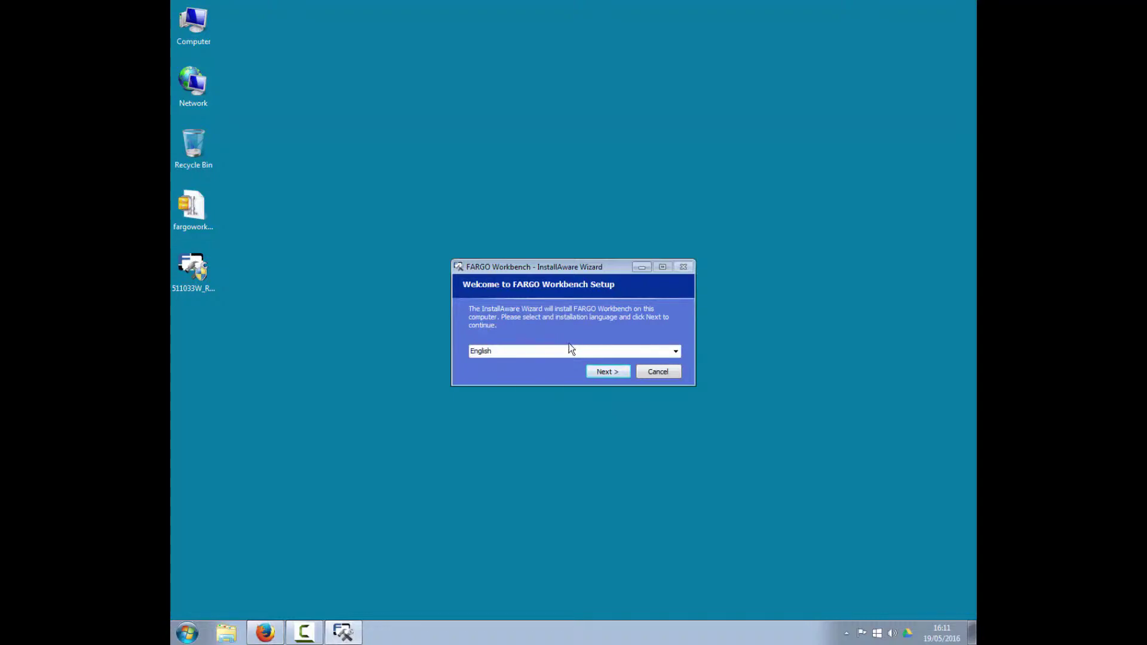
{"action": "left_click", "coordinate": [677, 351]}
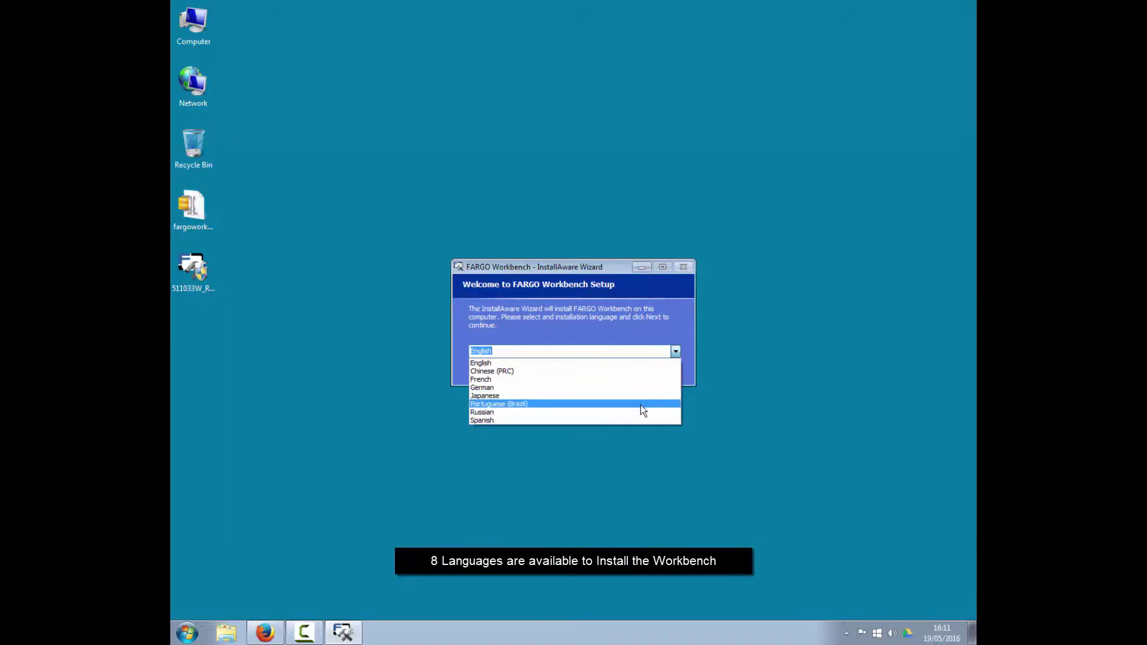
{"action": "left_click", "coordinate": [639, 365]}
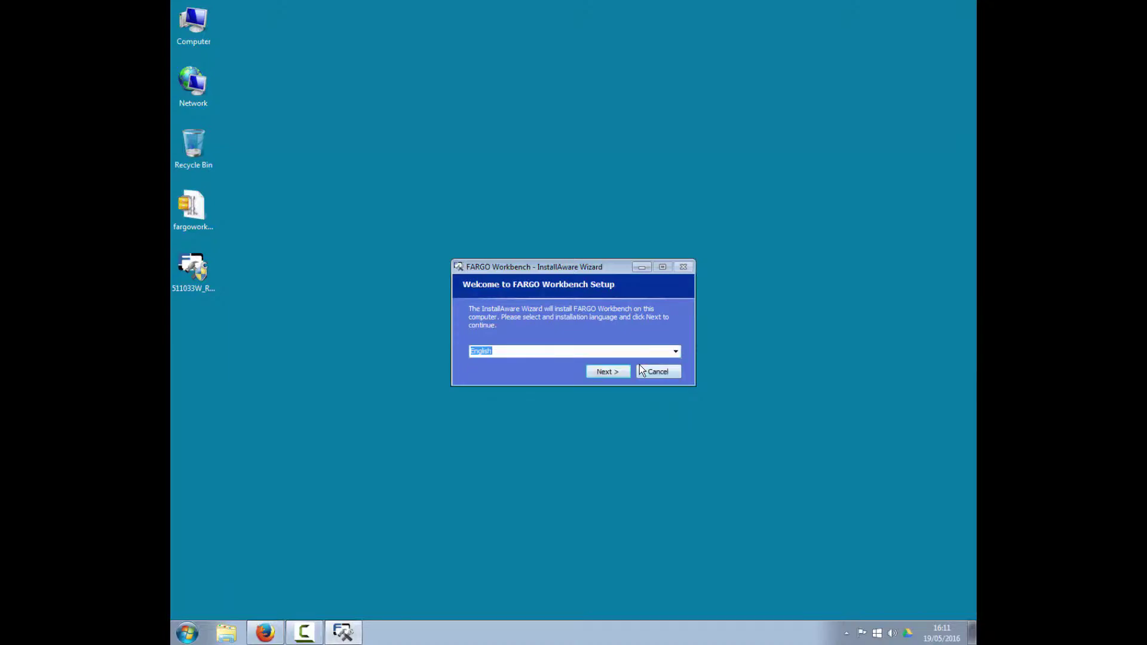
{"action": "left_click", "coordinate": [612, 375]}
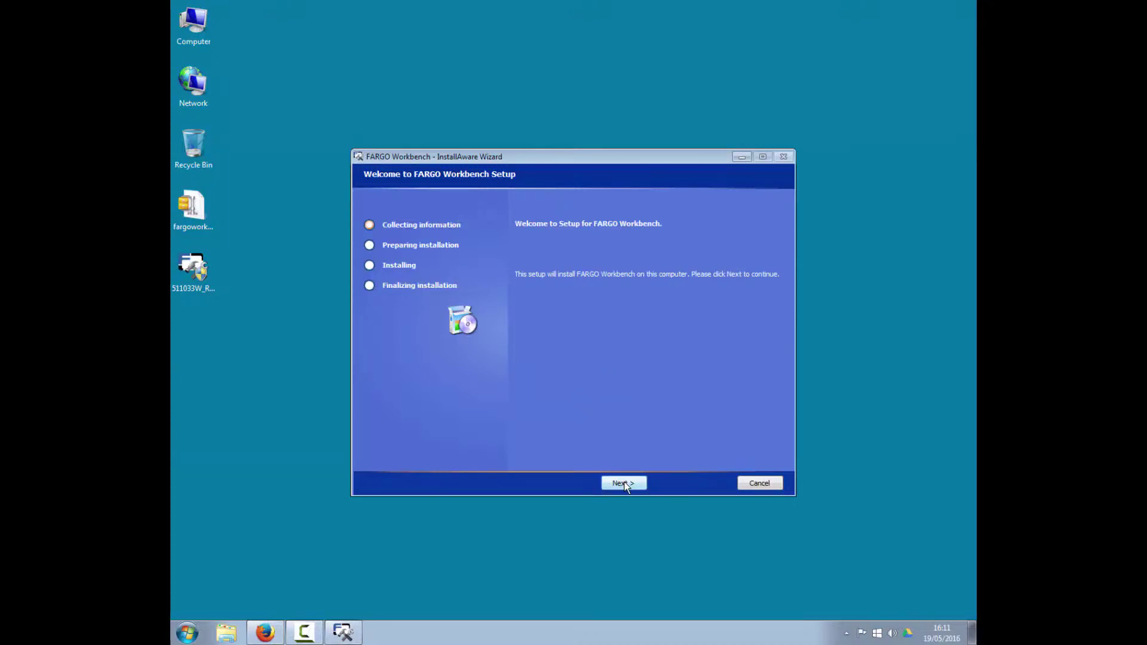
Install FARGO Workbench with its prerequisites in the default folder, accepting the license agreement and keeping "Run FARGO Workbench now" enabled.
{"action": "left_click", "coordinate": [625, 482]}
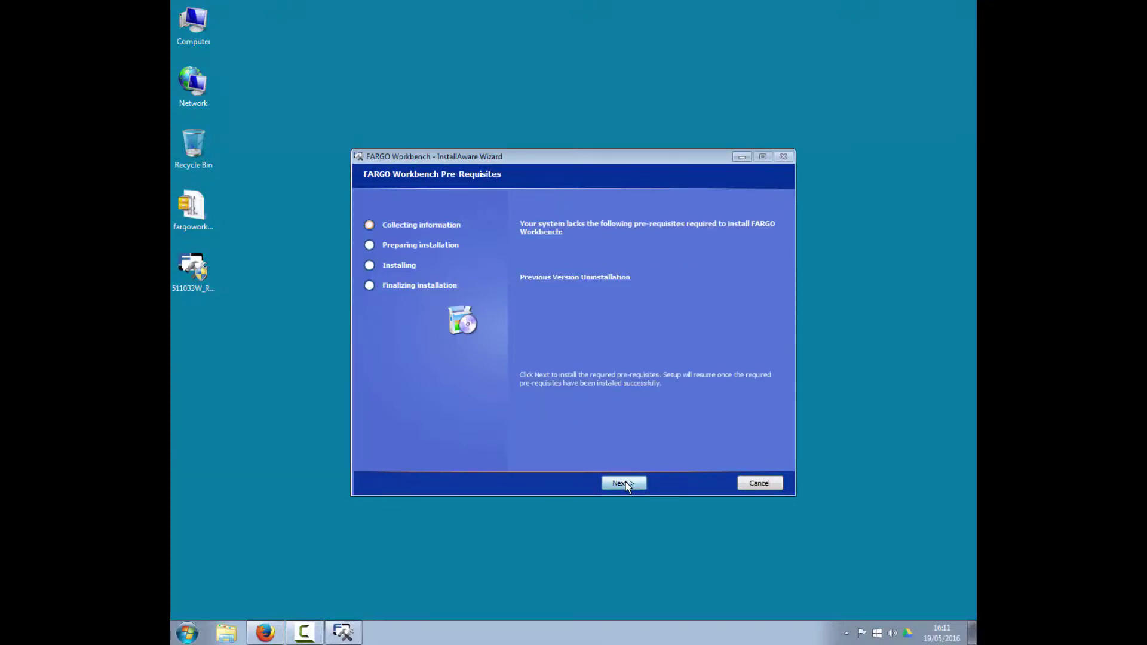
{"action": "left_click", "coordinate": [626, 482]}
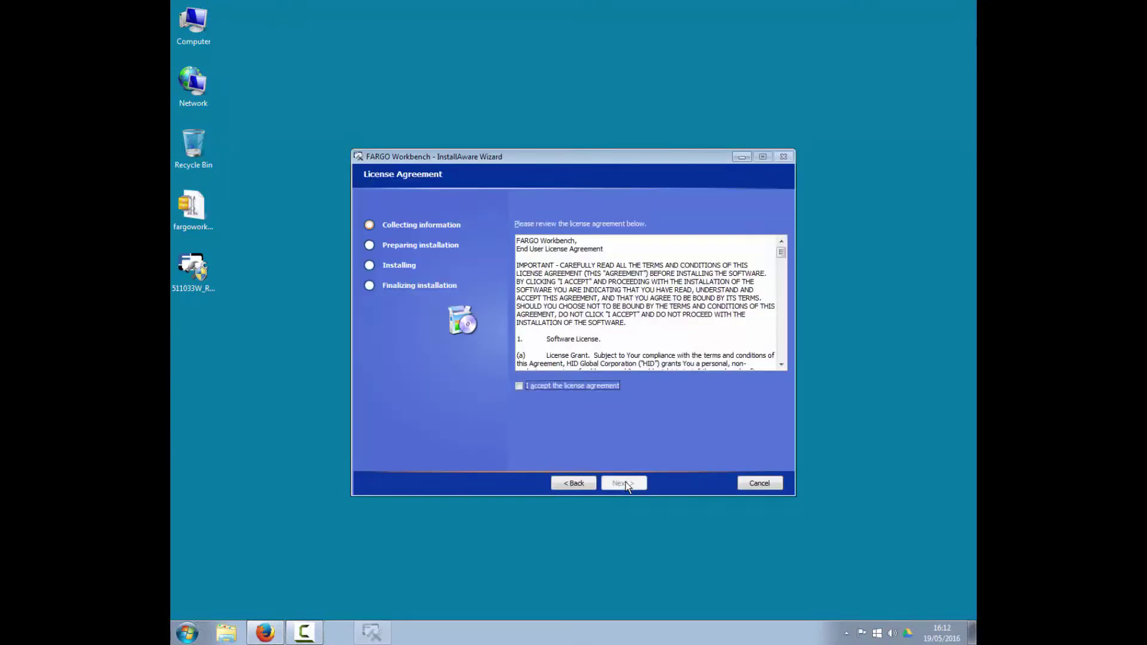
{"action": "left_click", "coordinate": [577, 386]}
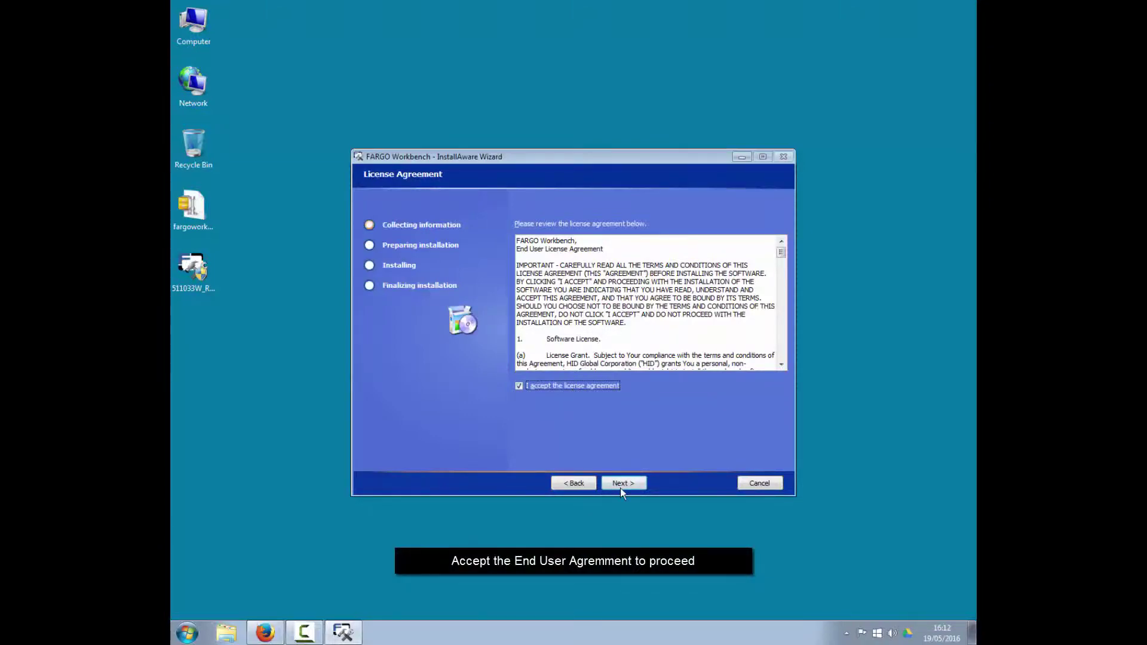
{"action": "left_click", "coordinate": [635, 488]}
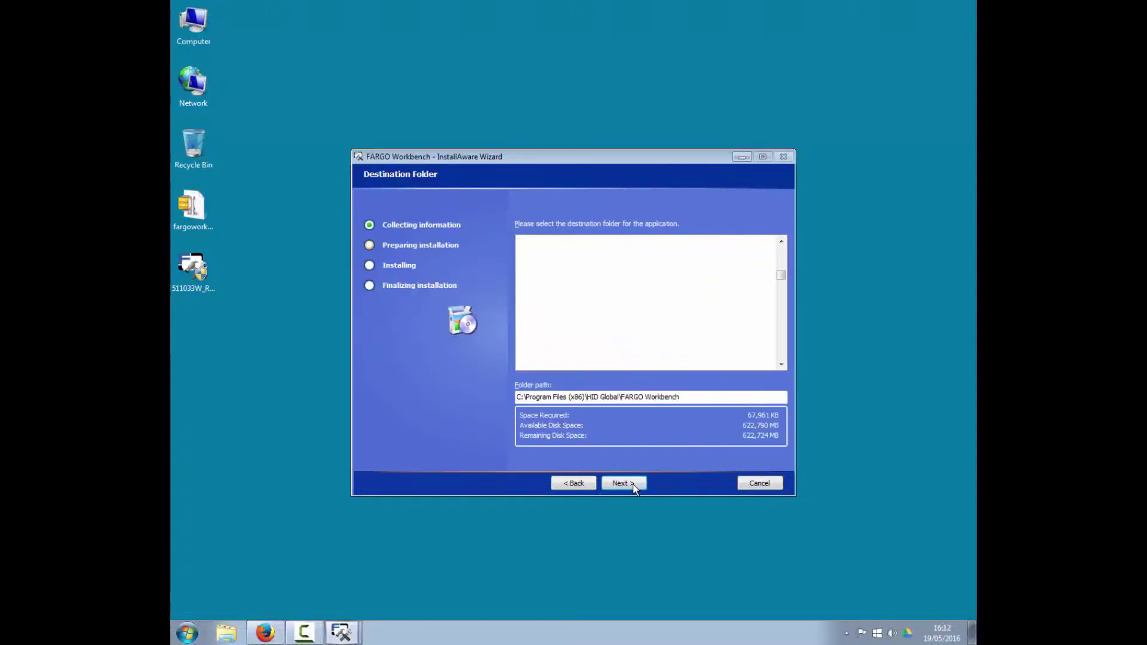
{"action": "left_click", "coordinate": [634, 485]}
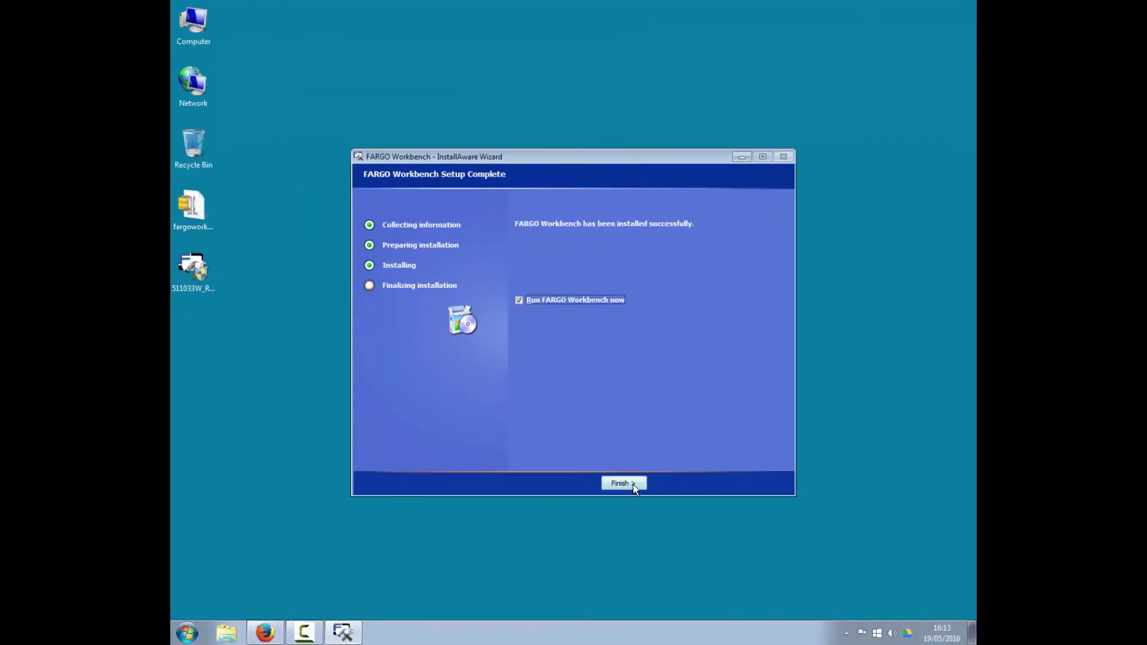
{"action": "left_click", "coordinate": [633, 484]}
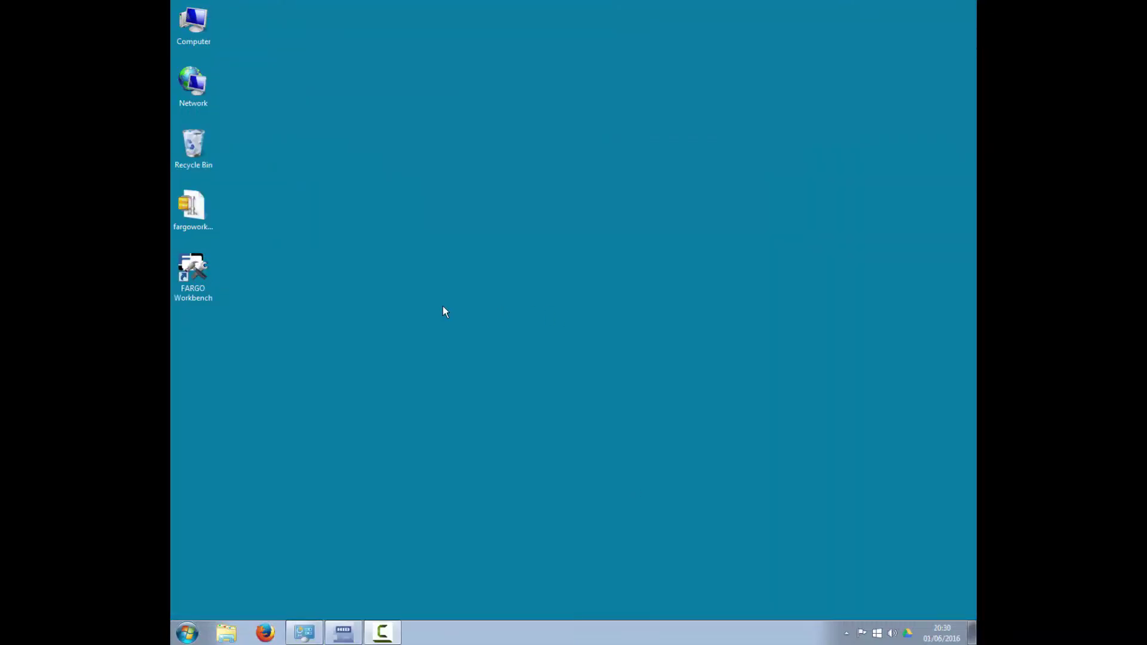
Launch FARGO Workbench from the desktop and select the HDP5000 Card Printer as the active printer.
{"action": "double_click", "coordinate": [201, 270]}
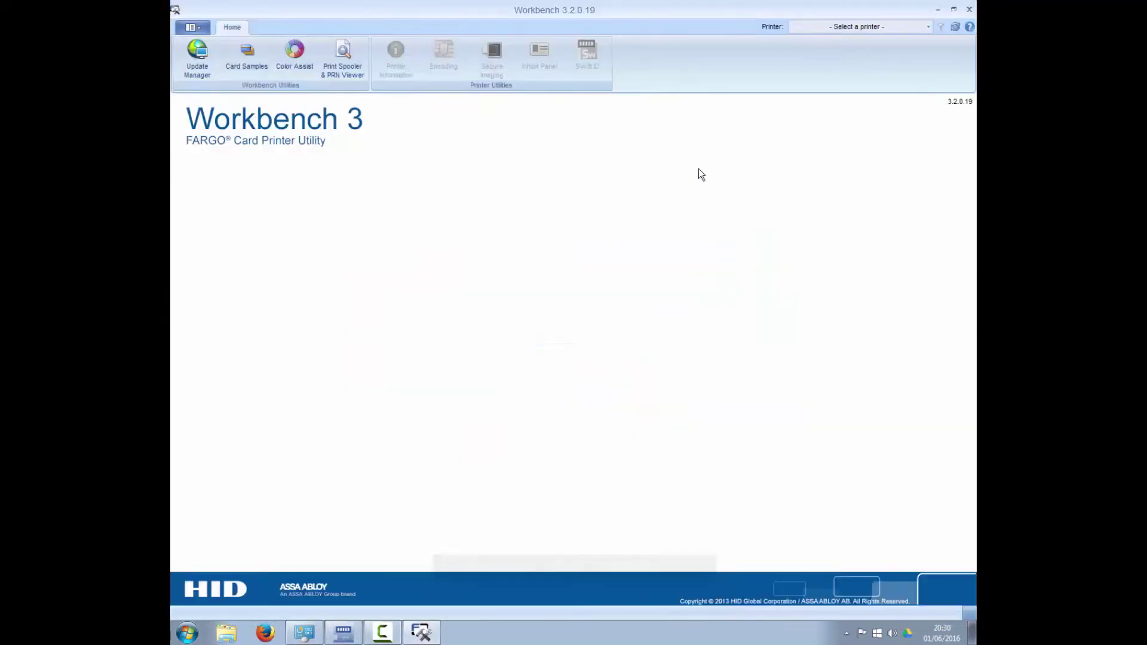
{"action": "left_click", "coordinate": [903, 29]}
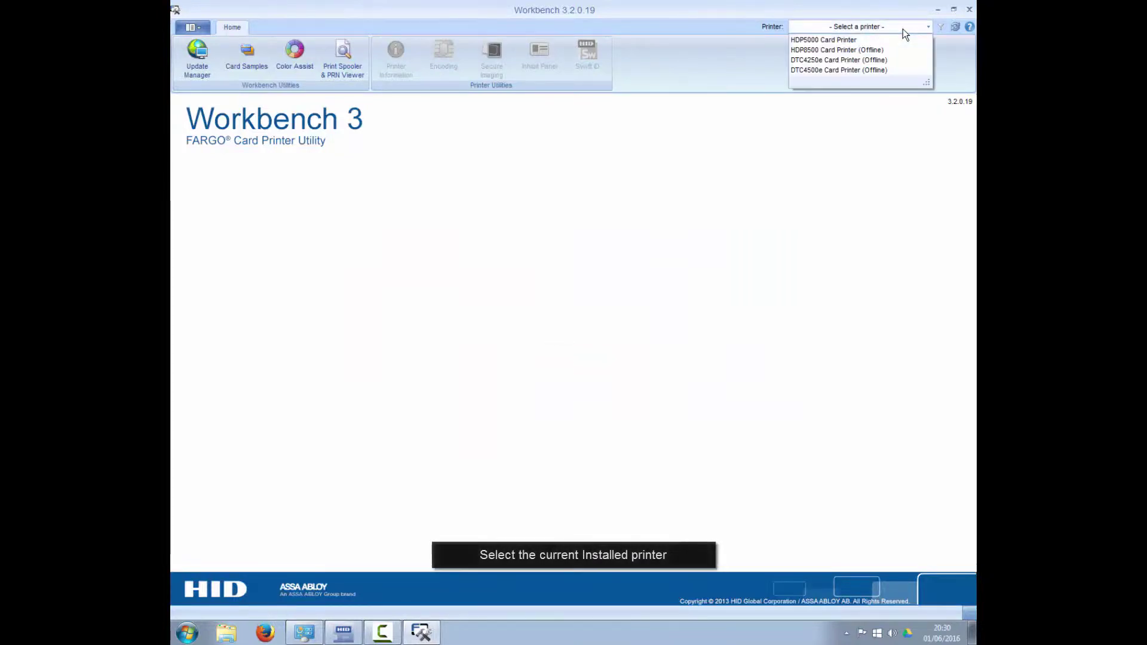
{"action": "left_click", "coordinate": [862, 40]}
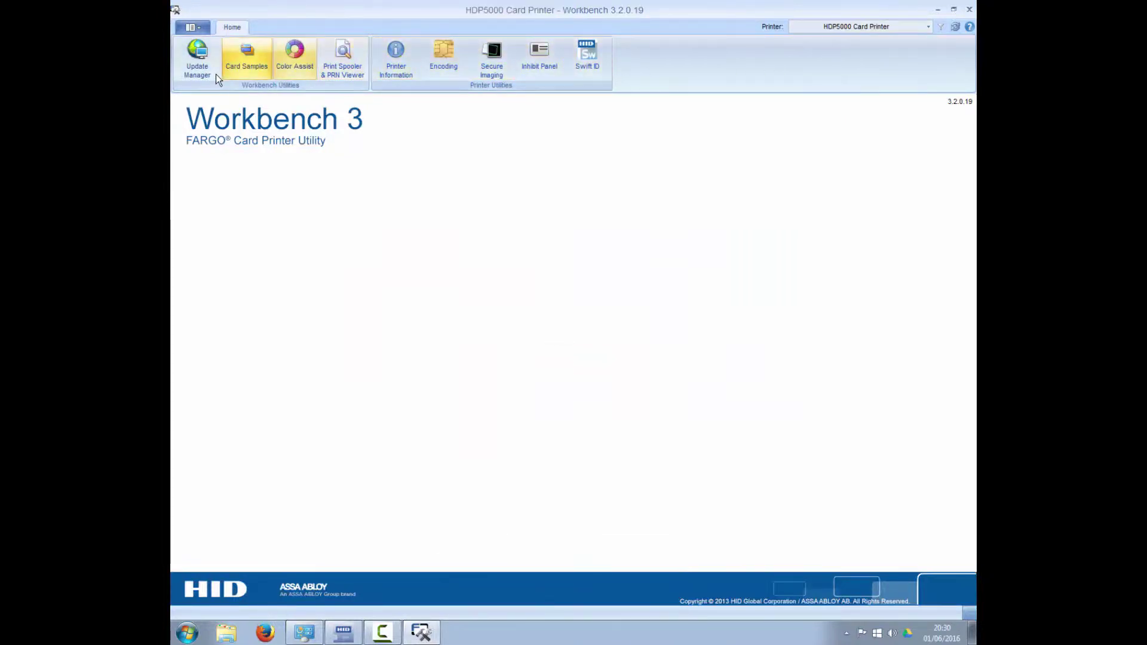
In Update Manager, check for updates with Drivers and Firmware shown, and download the HDP5000 Driver update.
{"action": "left_click", "coordinate": [202, 60]}
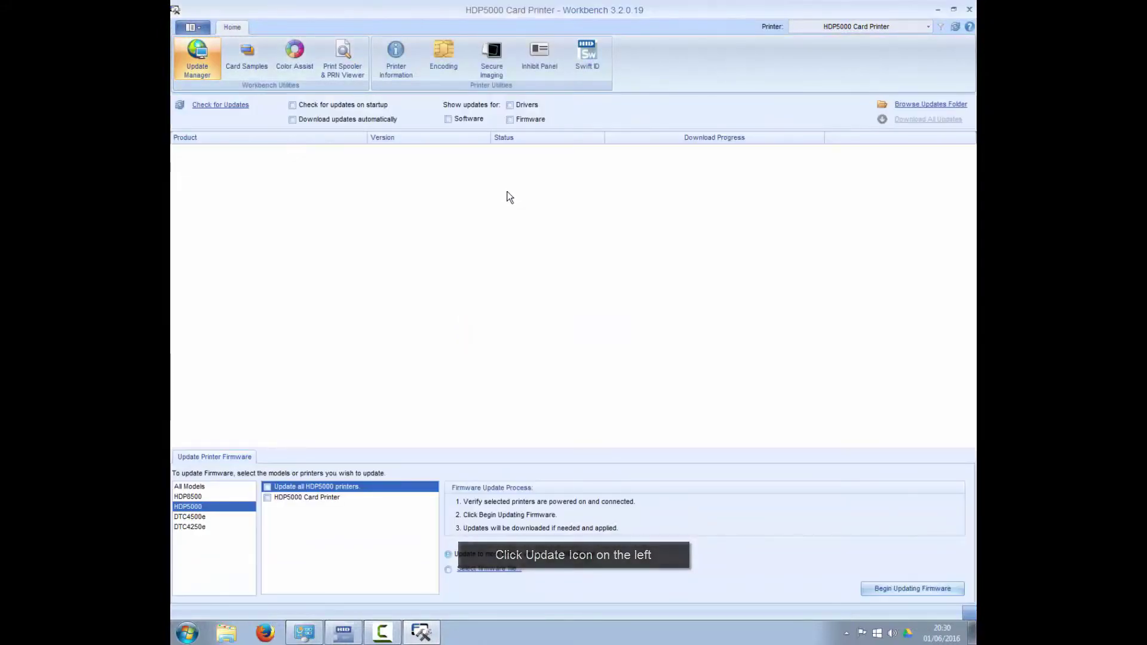
{"action": "left_click", "coordinate": [510, 120]}
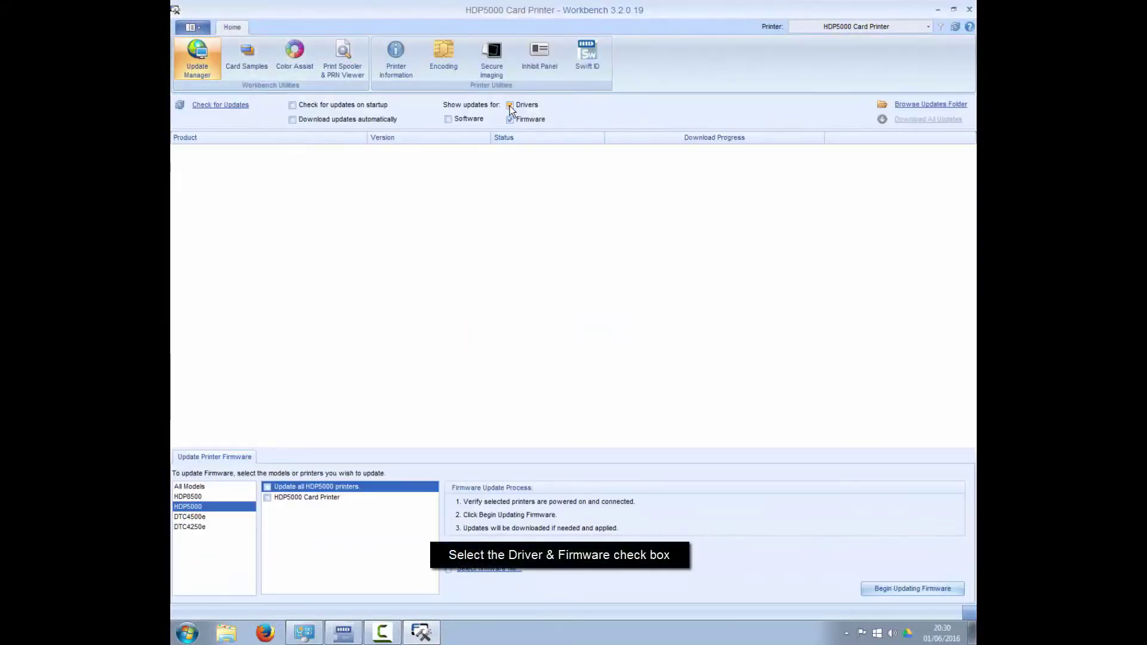
{"action": "left_click", "coordinate": [511, 105]}
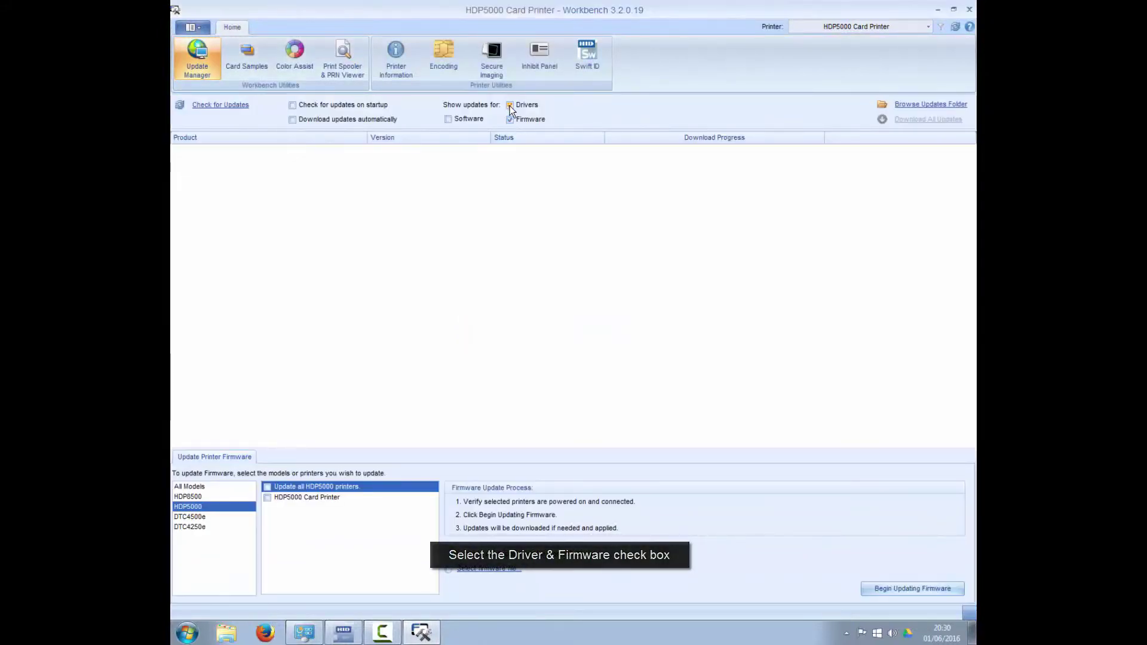
{"action": "left_click", "coordinate": [230, 110]}
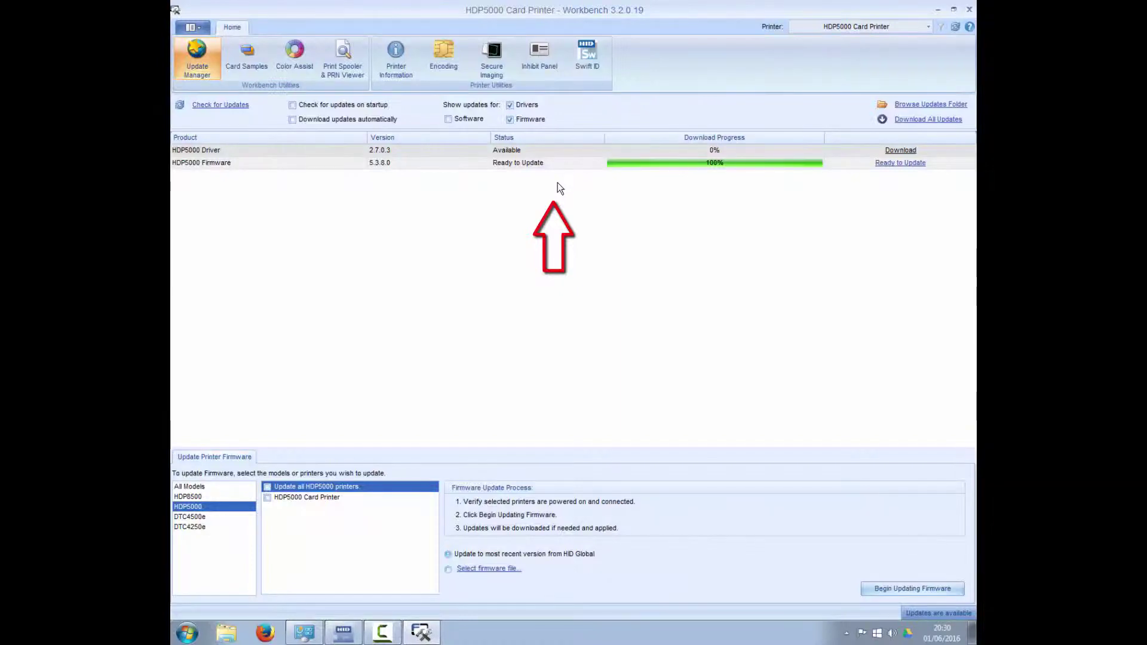
{"action": "left_click", "coordinate": [903, 150]}
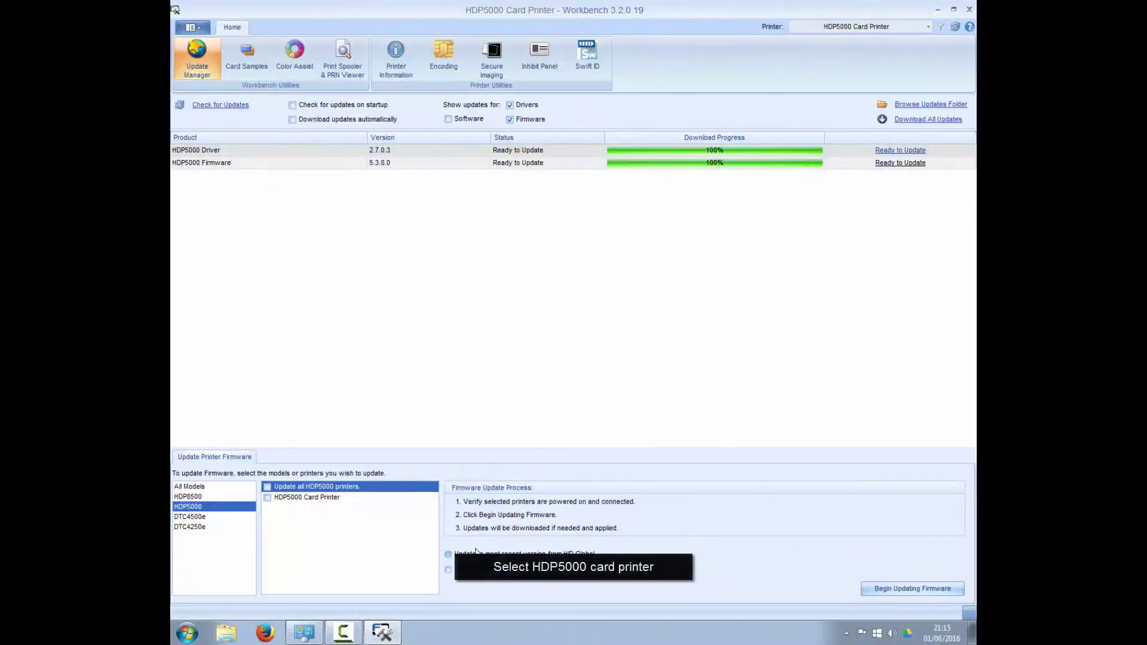
Begin updating the firmware of only the HDP5000 Card Printer to the most recent version from HID Global.
{"action": "left_click", "coordinate": [267, 499]}
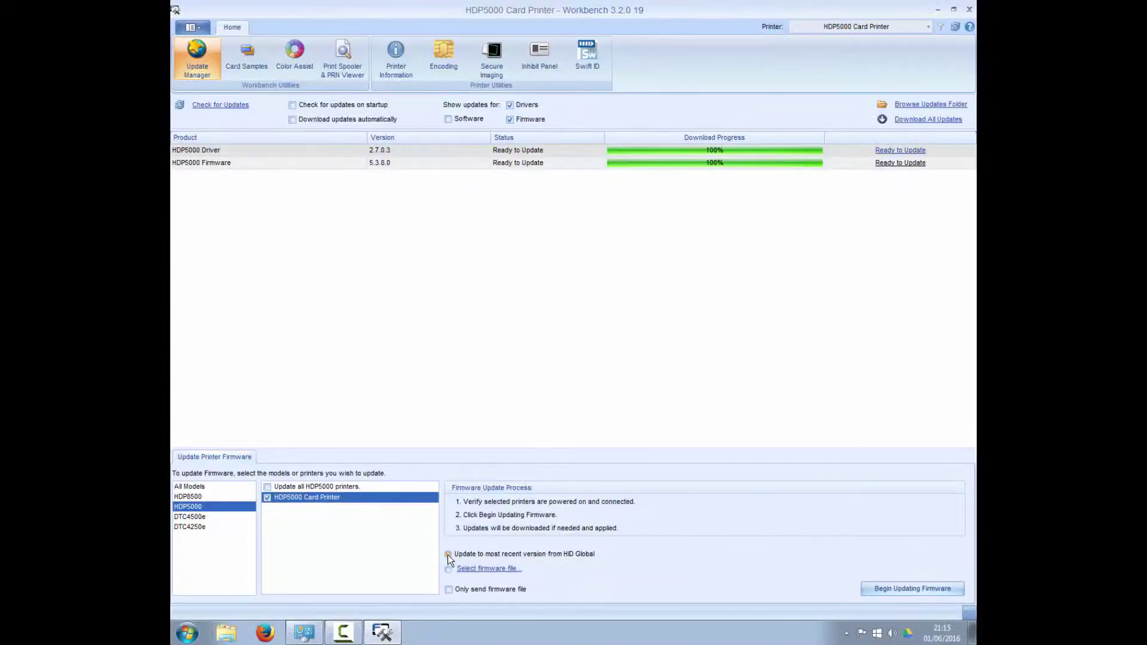
{"action": "left_click", "coordinate": [923, 592]}
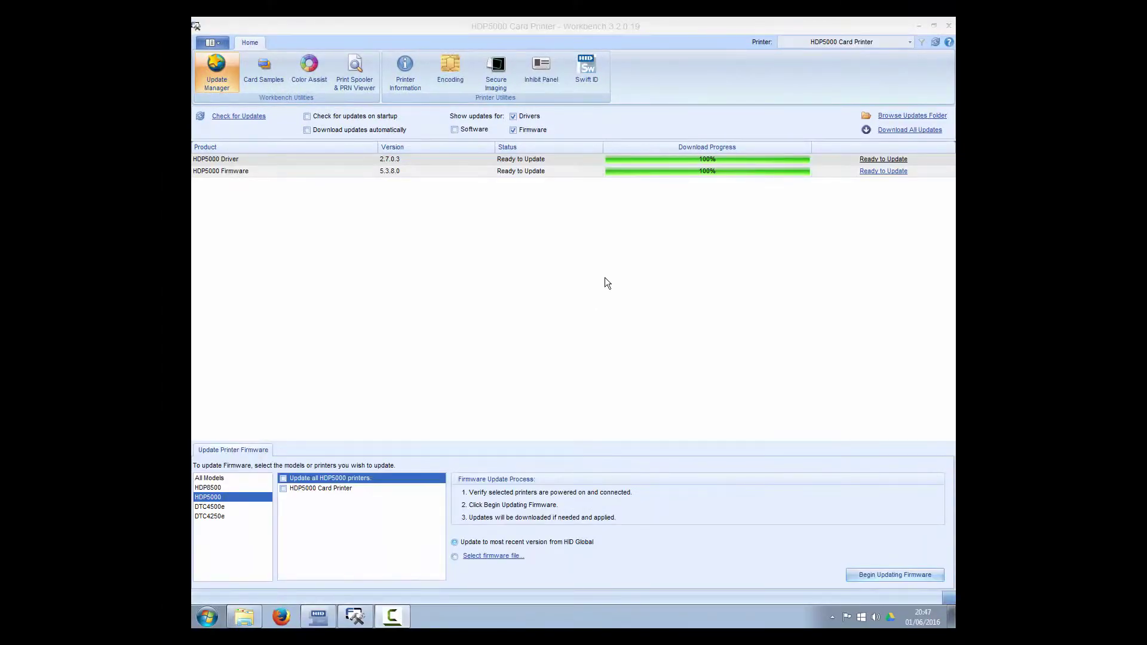
Run the ready HDP5000 Driver update with permission to make changes, and uninstall the existing printer driver, finishing without Reboot Now.
{"action": "left_click", "coordinate": [884, 159]}
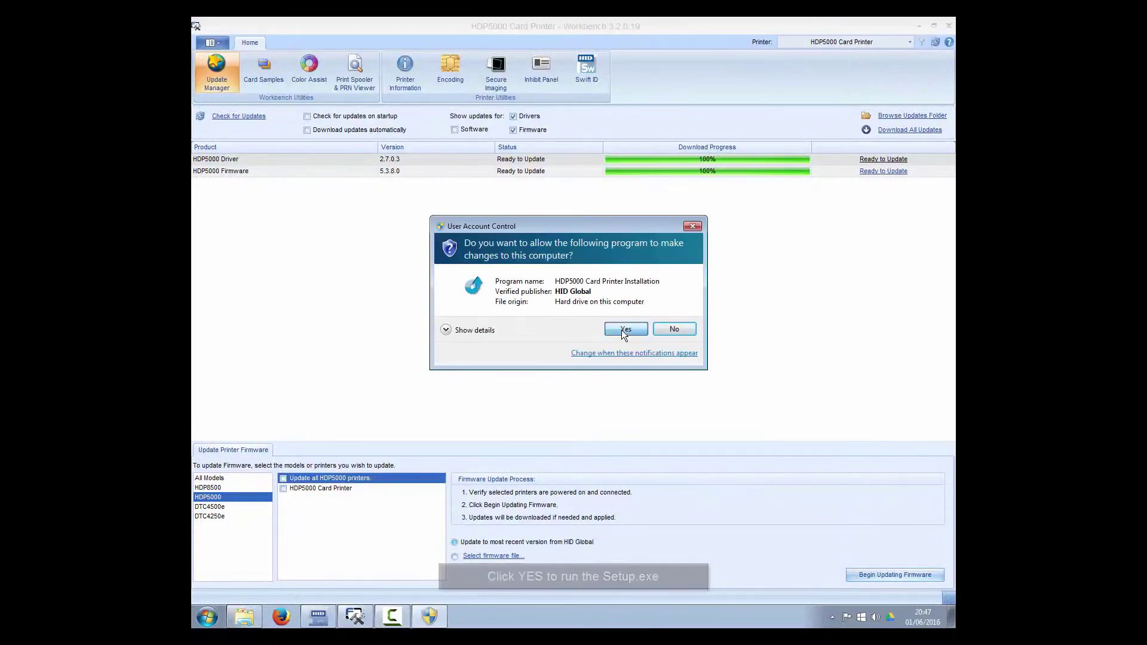
{"action": "left_click", "coordinate": [622, 330]}
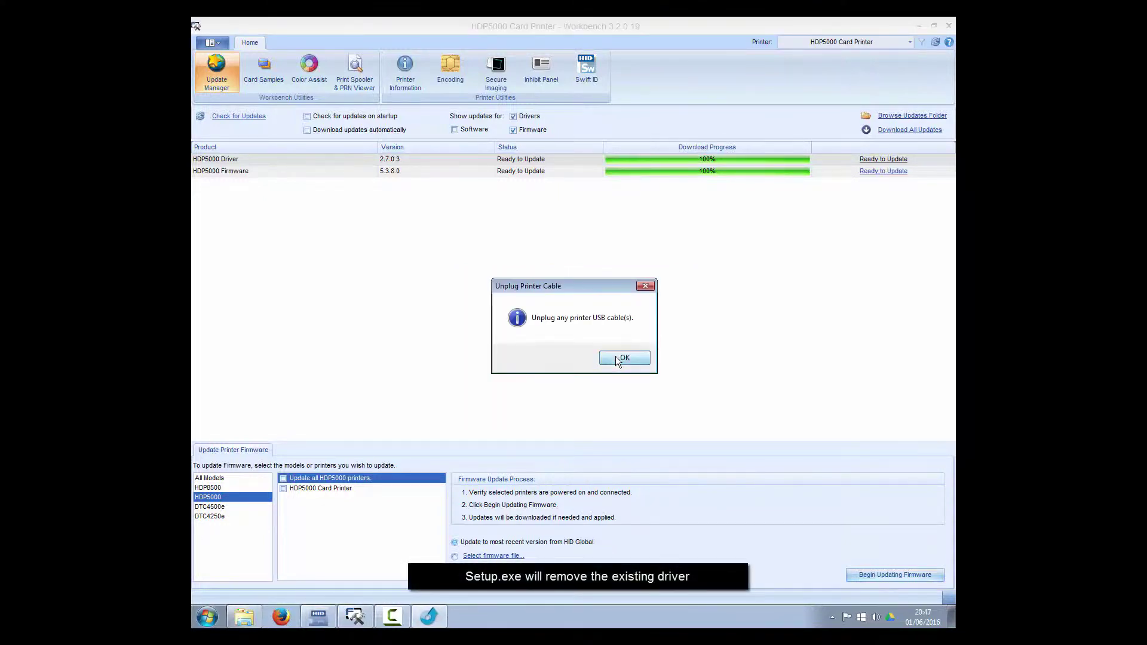
{"action": "left_click", "coordinate": [615, 357]}
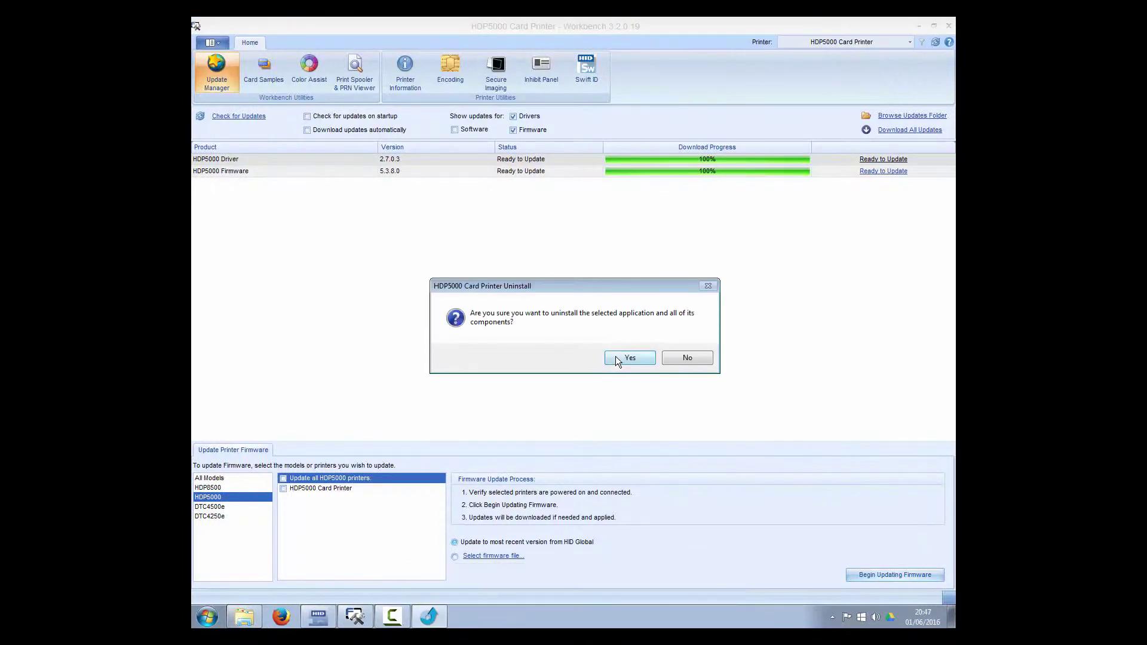
{"action": "left_click", "coordinate": [629, 358]}
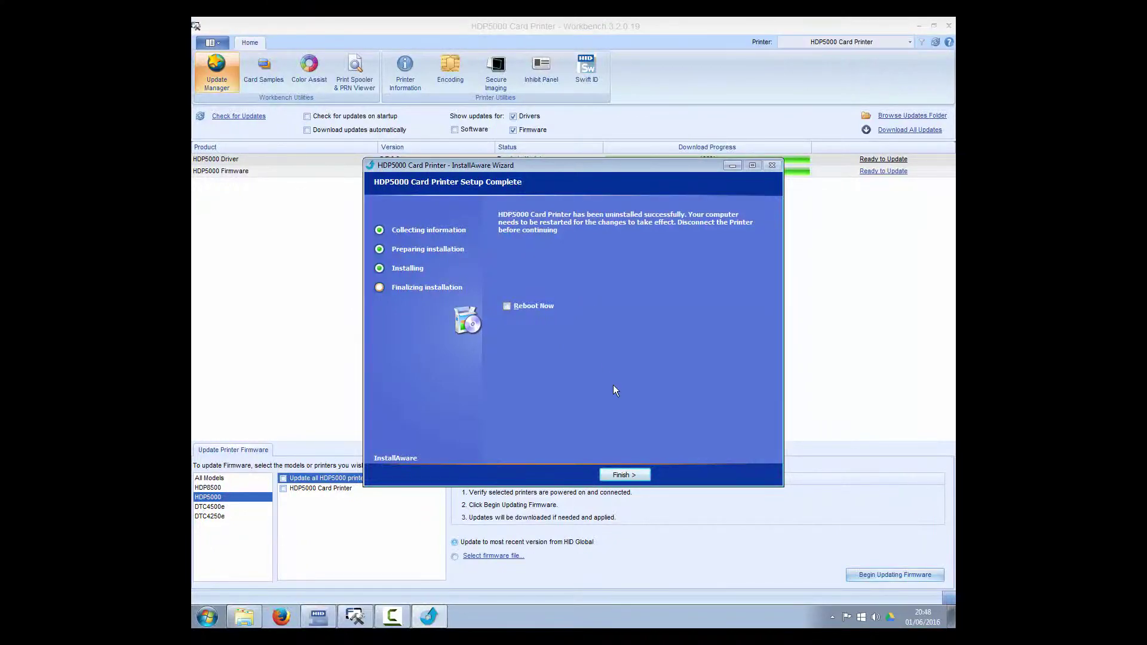
{"action": "left_click", "coordinate": [625, 476]}
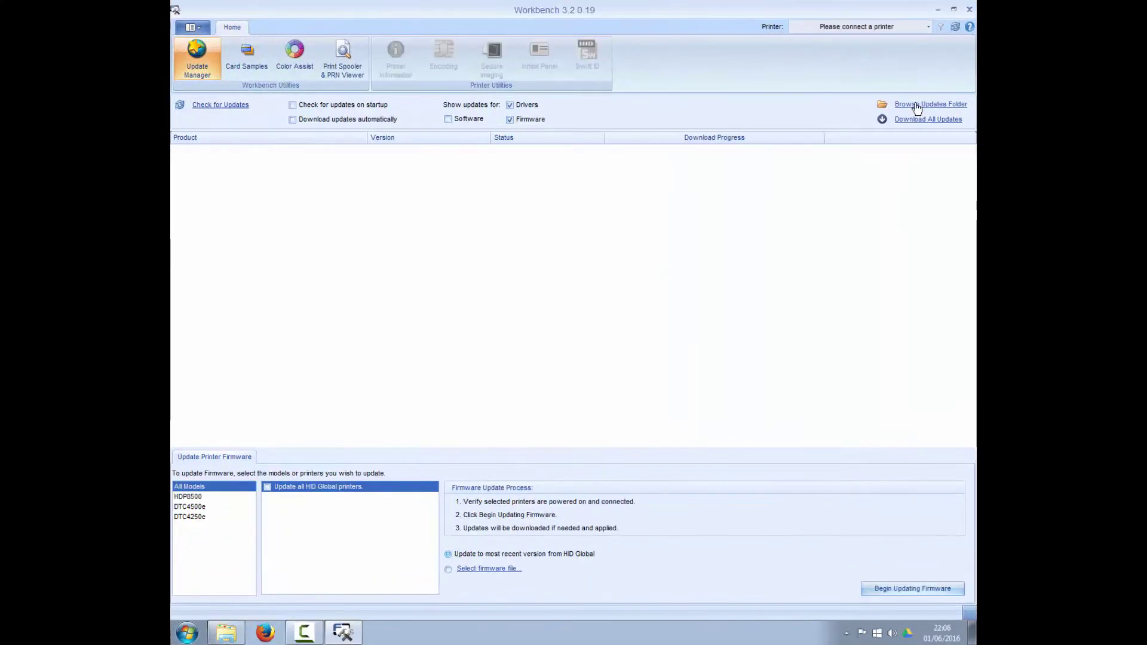
Browse the updates folder to HDP5000 Card Printer > Driver > 2.7.0.3 and run setup (1).exe, allowing it to make changes.
{"action": "left_click", "coordinate": [917, 105]}
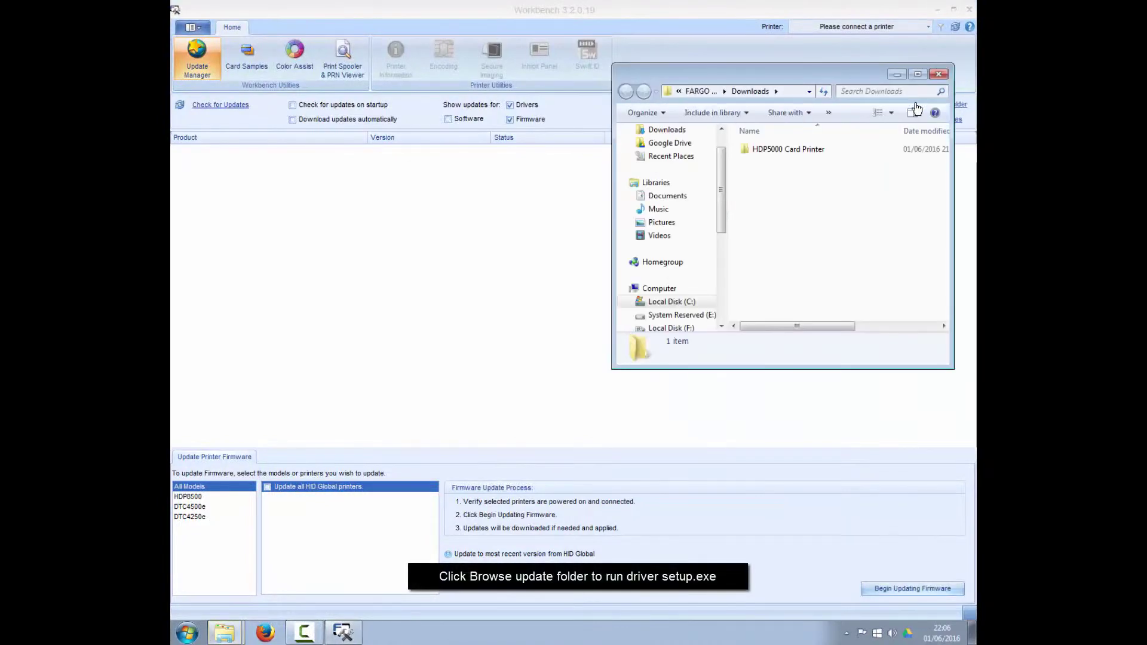
{"action": "double_click", "coordinate": [779, 150]}
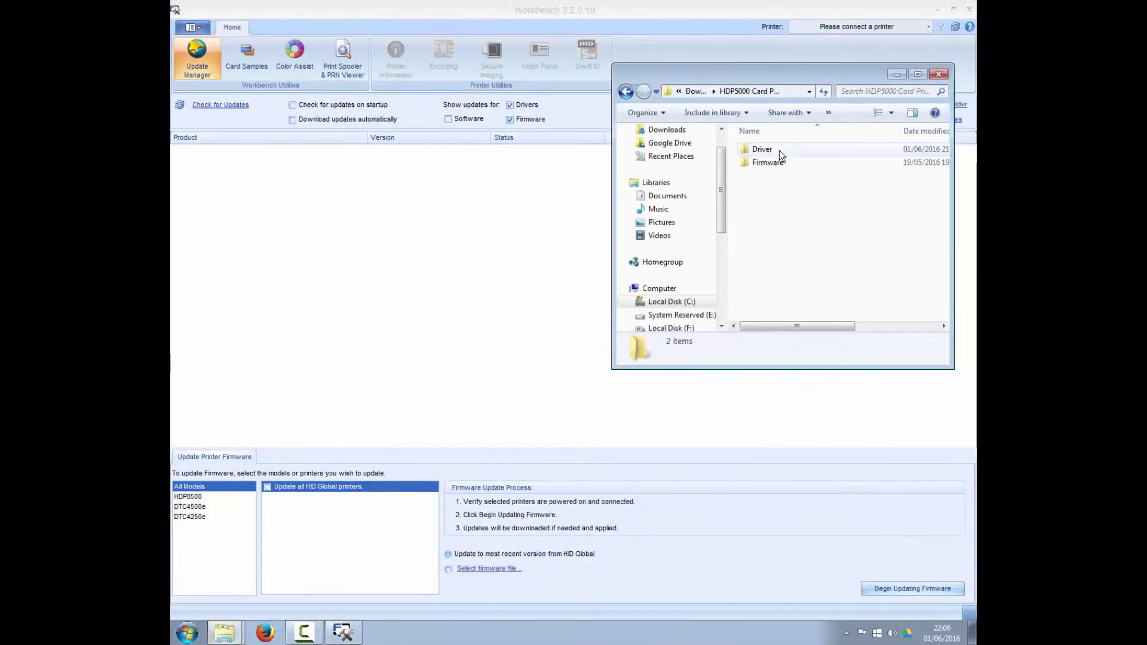
{"action": "double_click", "coordinate": [765, 152]}
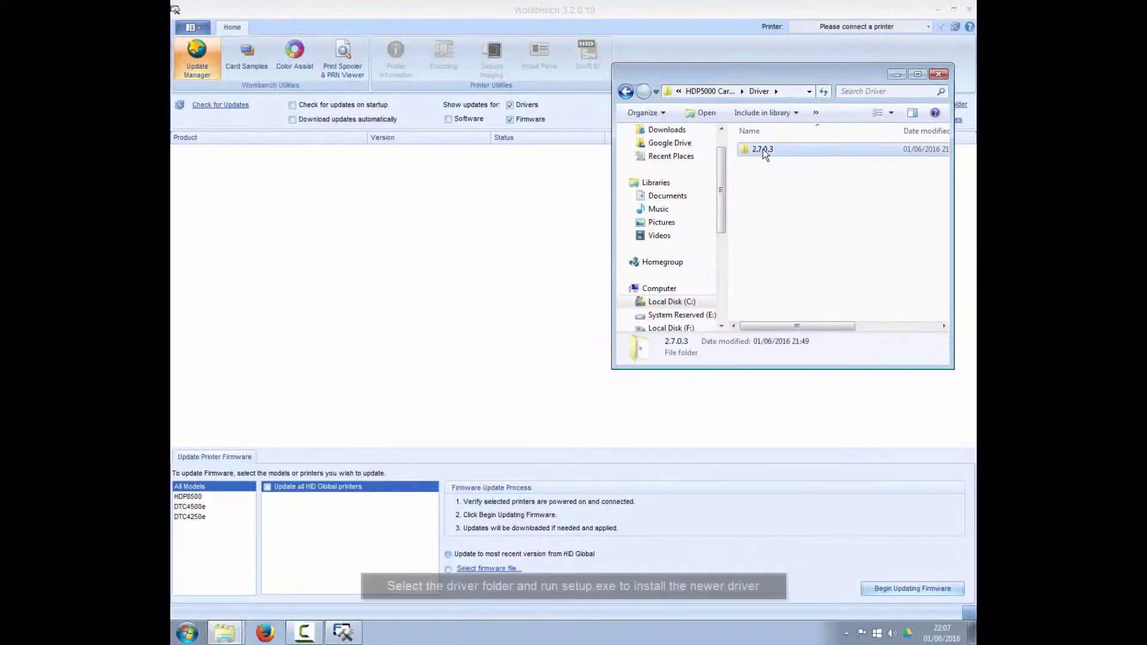
{"action": "double_click", "coordinate": [764, 150]}
{"action": "left_click", "coordinate": [765, 162]}
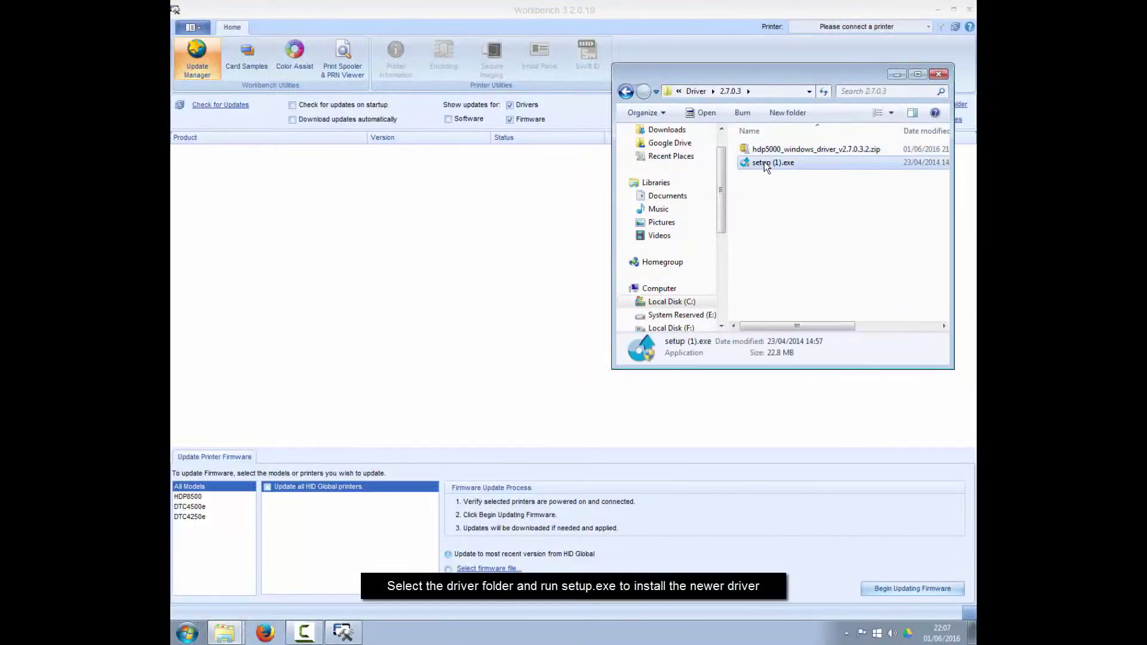
{"action": "double_click", "coordinate": [765, 162]}
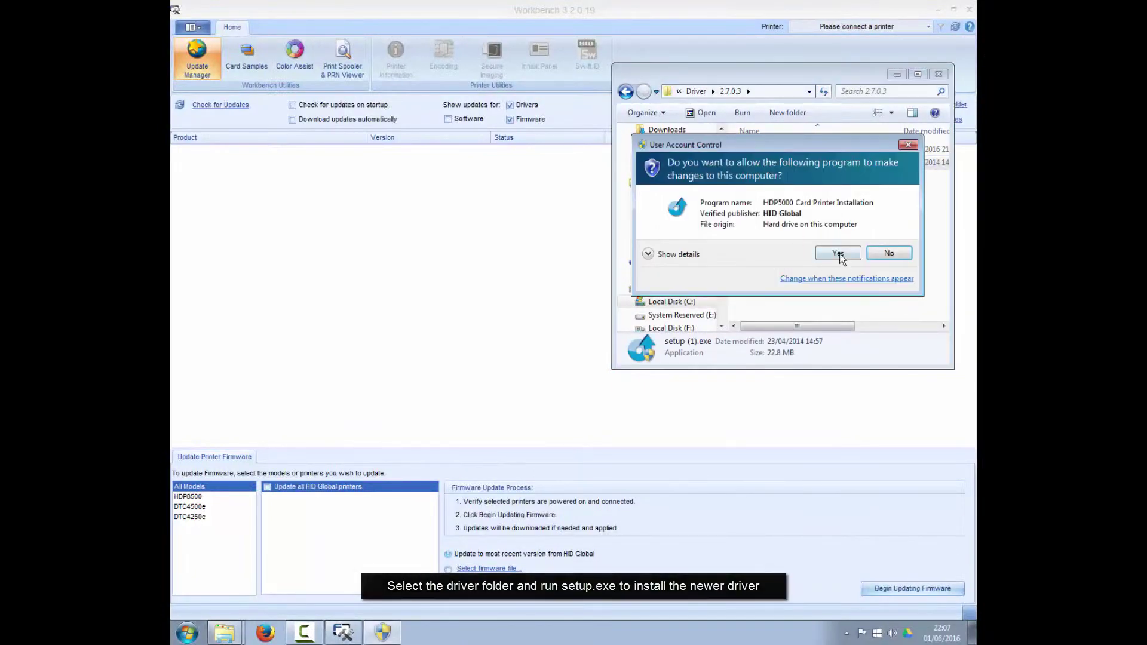
{"action": "left_click", "coordinate": [837, 255]}
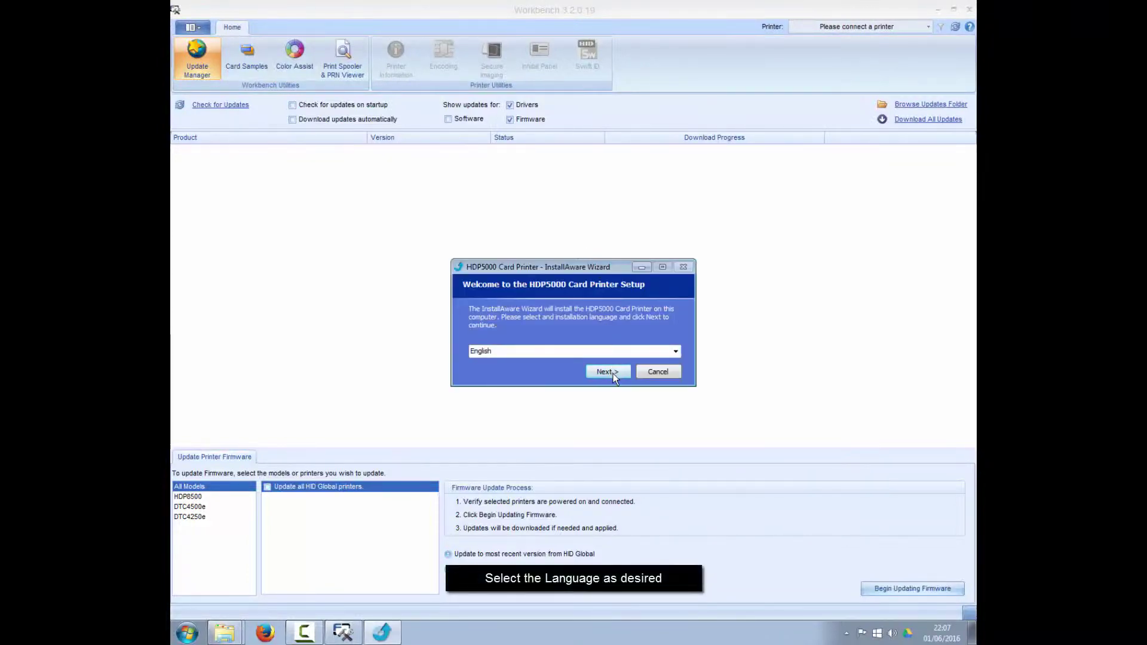
Install the HDP5000 Card Printer driver with English as the installation language, accepting the license agreement.
{"action": "left_click", "coordinate": [606, 371]}
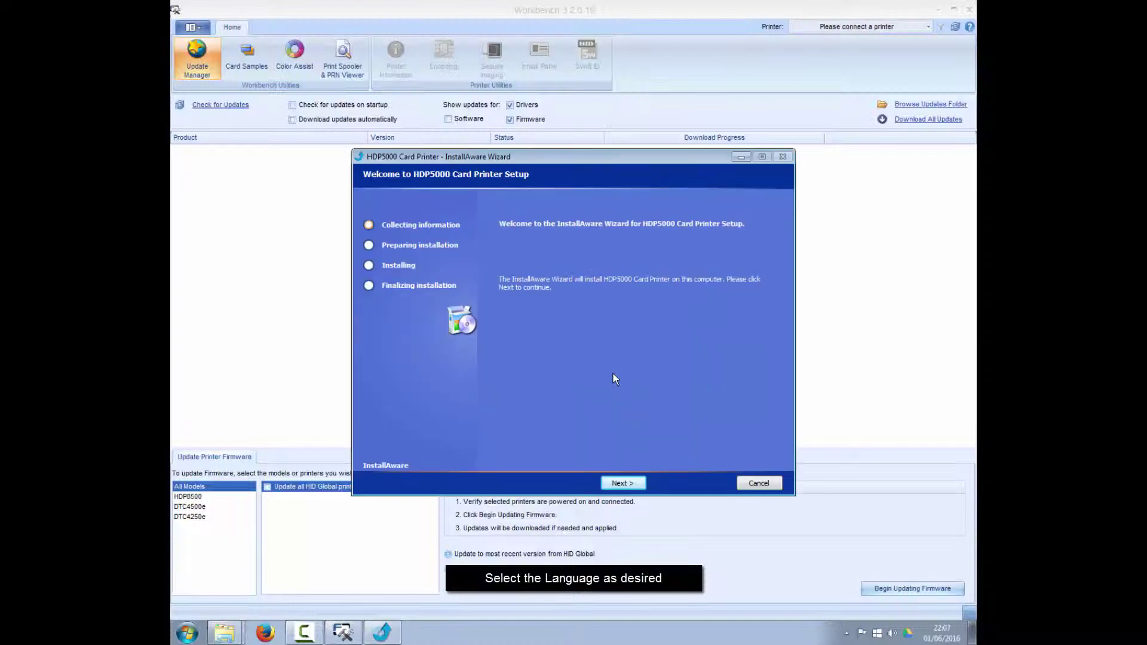
{"action": "left_click", "coordinate": [630, 483]}
{"action": "left_click", "coordinate": [578, 384]}
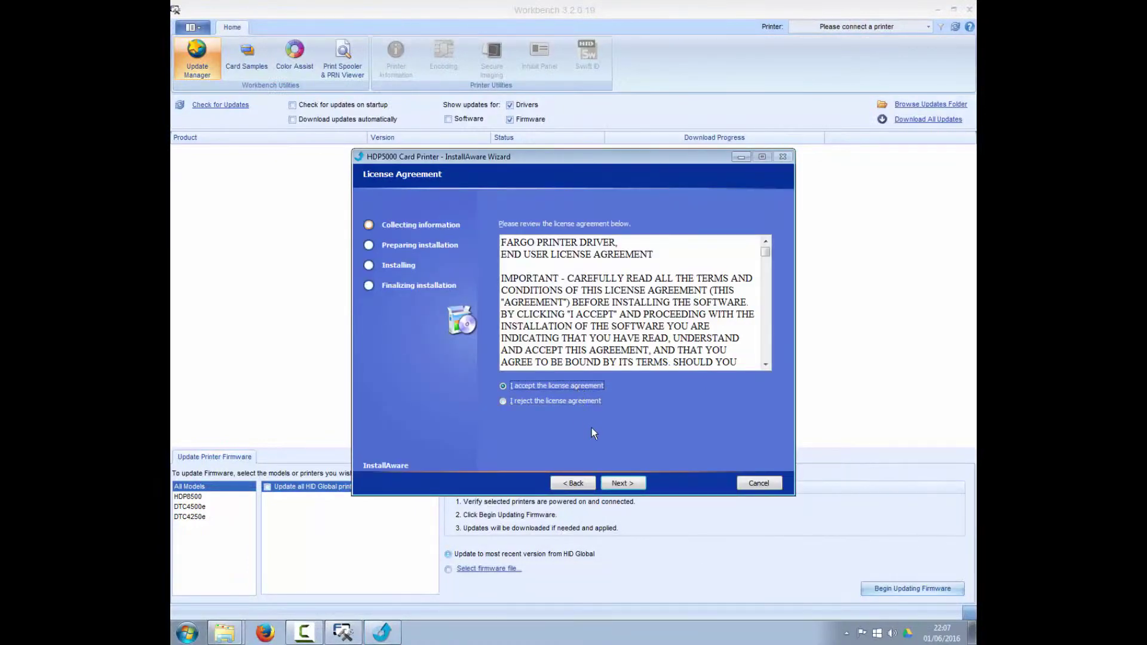
{"action": "left_click", "coordinate": [628, 481]}
{"action": "left_click", "coordinate": [629, 482]}
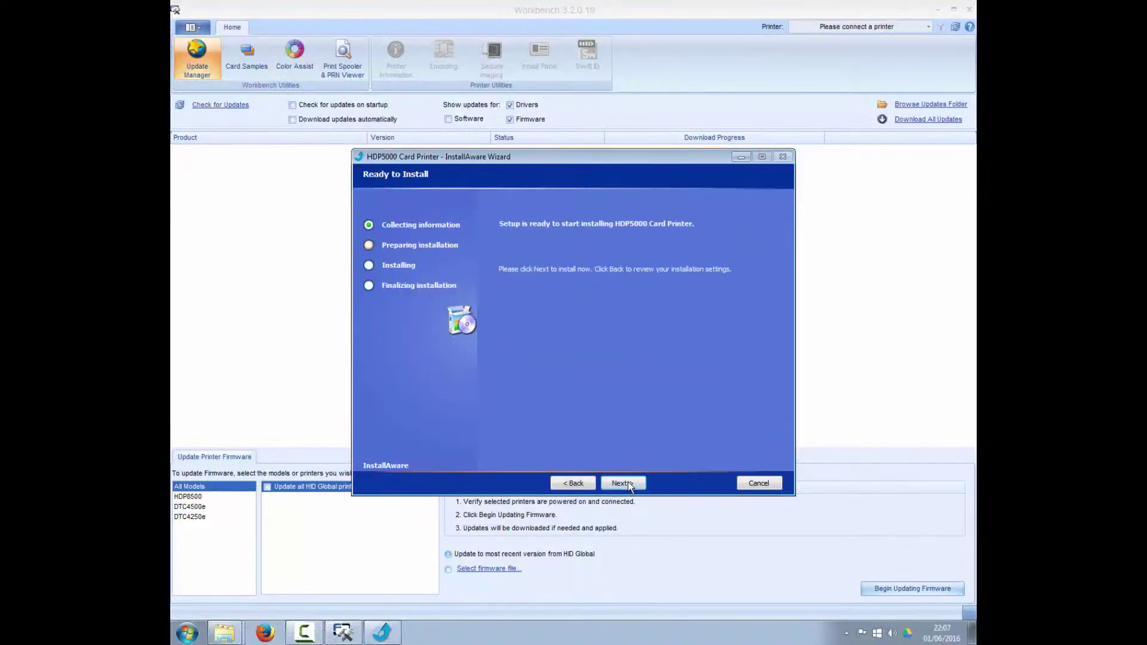
{"action": "left_click", "coordinate": [629, 481]}
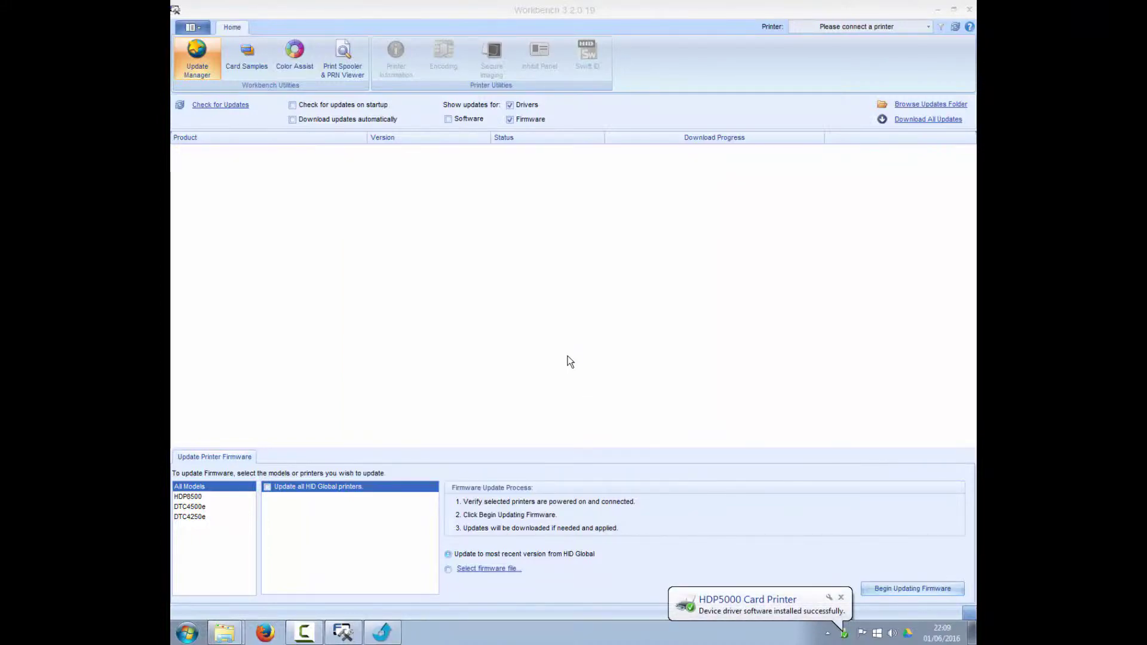
Refresh the printer list to select the HDP5000 Card Printer, and open its printer information.
{"action": "left_click", "coordinate": [919, 28]}
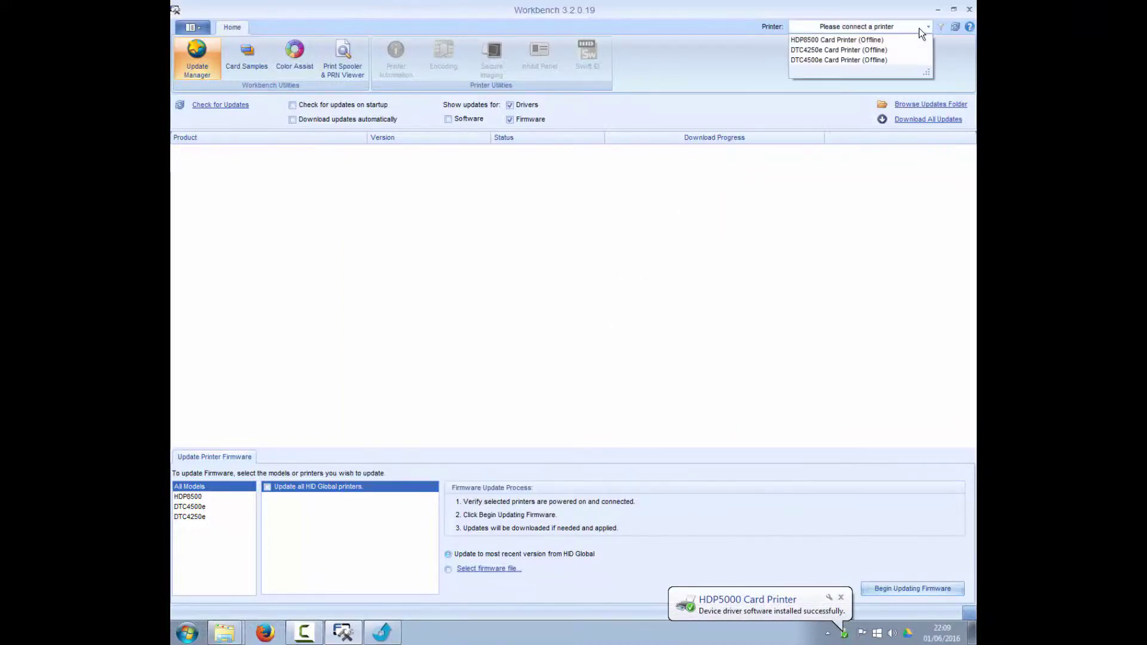
{"action": "left_click", "coordinate": [957, 27]}
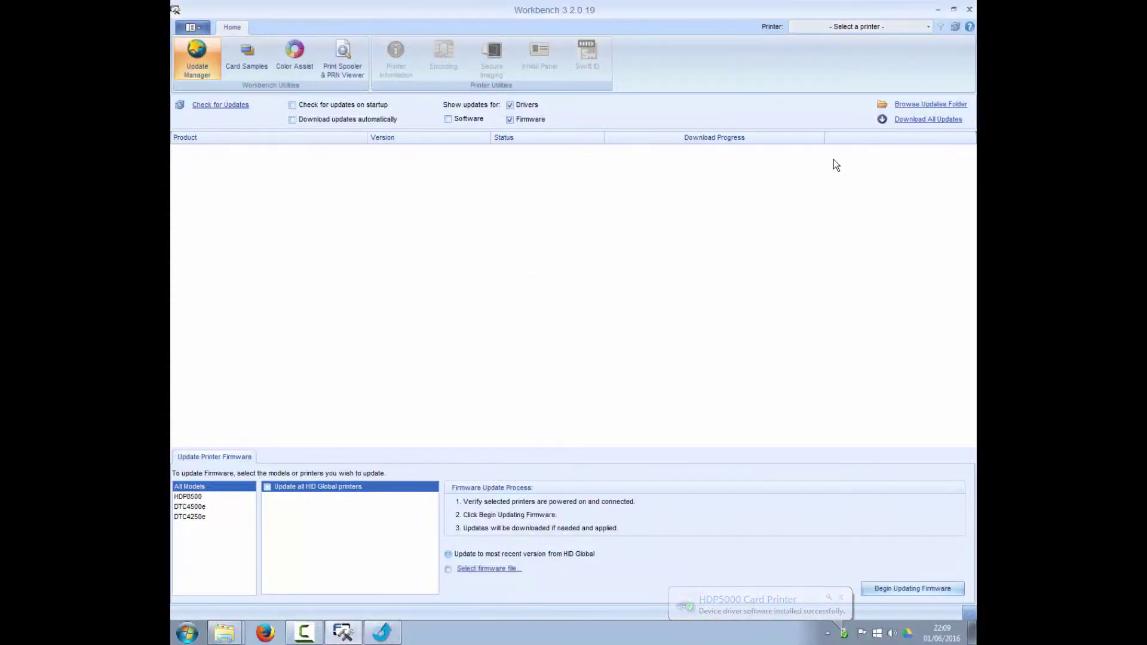
{"action": "left_click", "coordinate": [903, 27]}
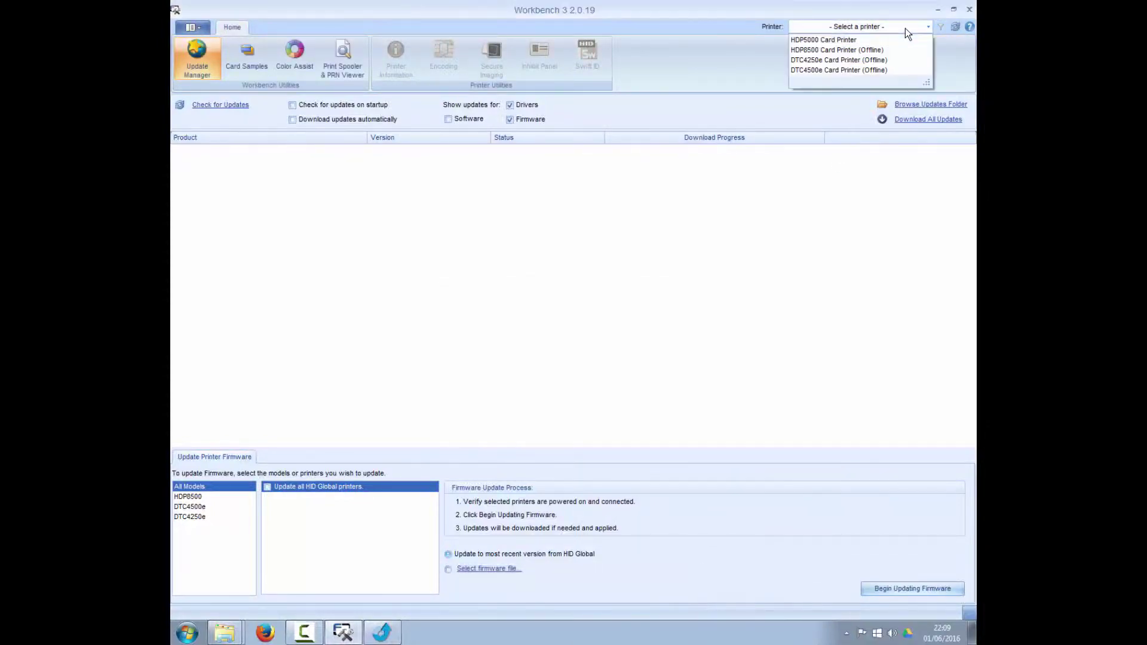
{"action": "left_click", "coordinate": [868, 41]}
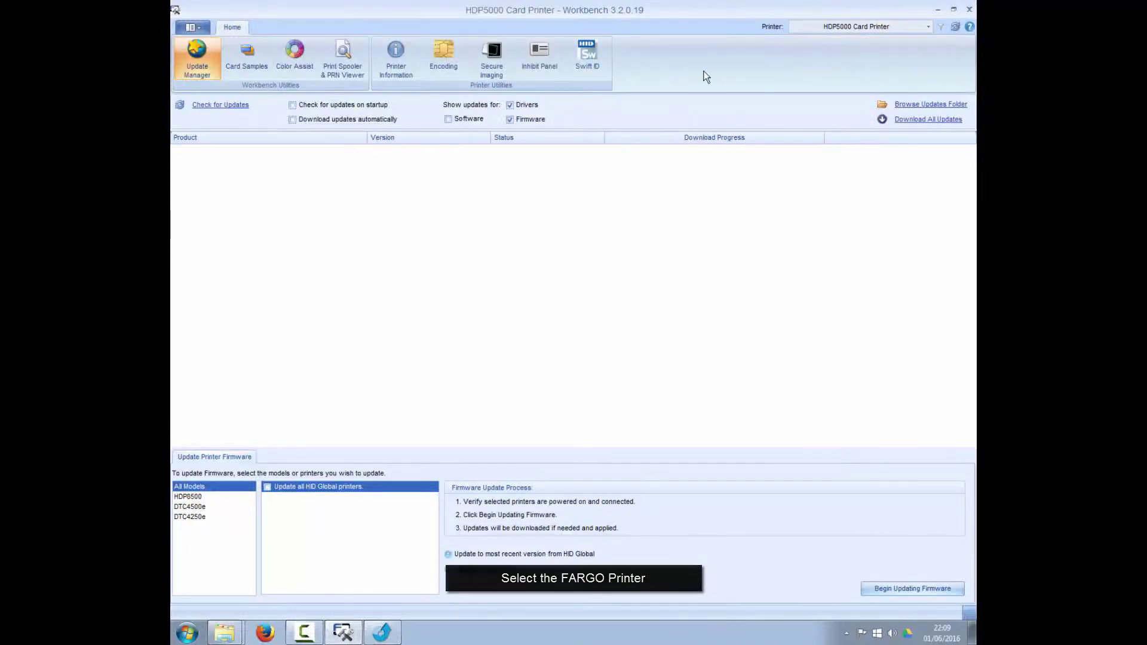
{"action": "left_click", "coordinate": [389, 59]}
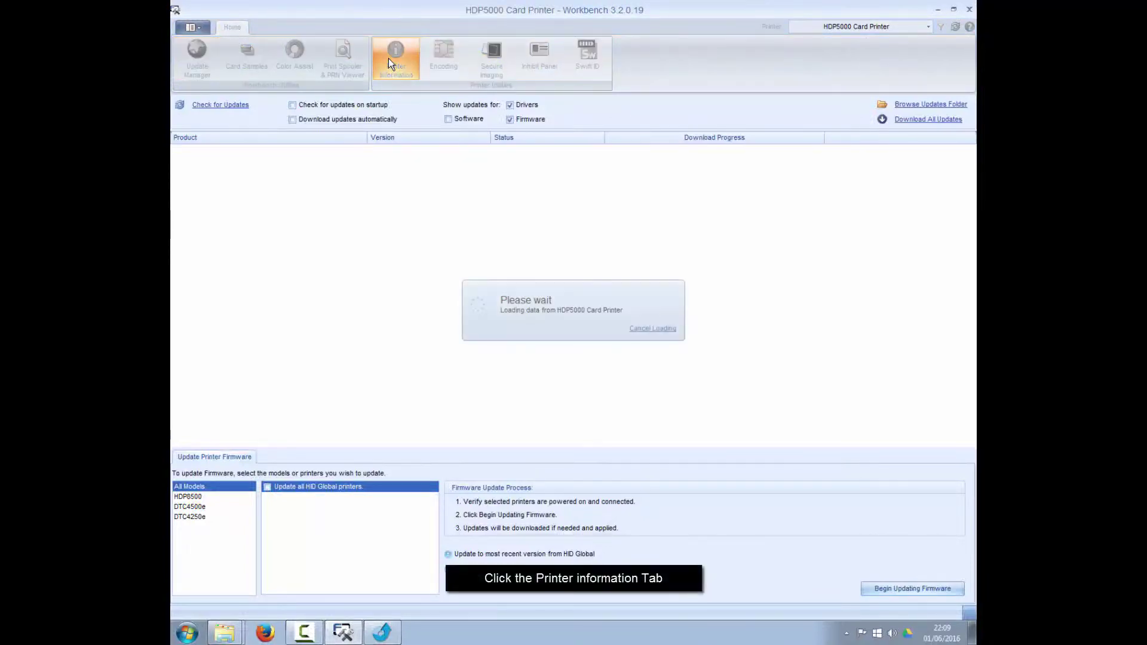